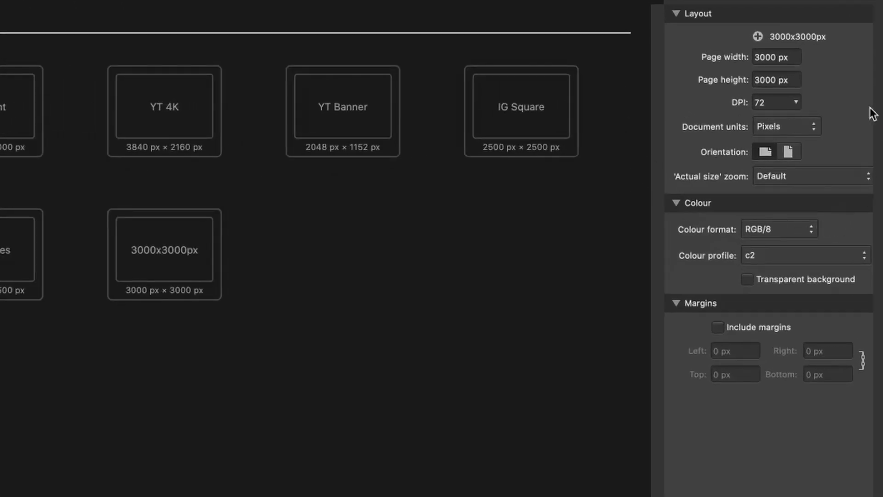
Step: Set the new document's page width to 4000 px and page height to 3000 px
left_click(787, 54)
left_click_drag(796, 58, 691, 60)
type("4000")
key("Tab")
left_click_drag(792, 78, 728, 79)
type("00")
key("BackSpace")
key("BackSpace")
type("30")
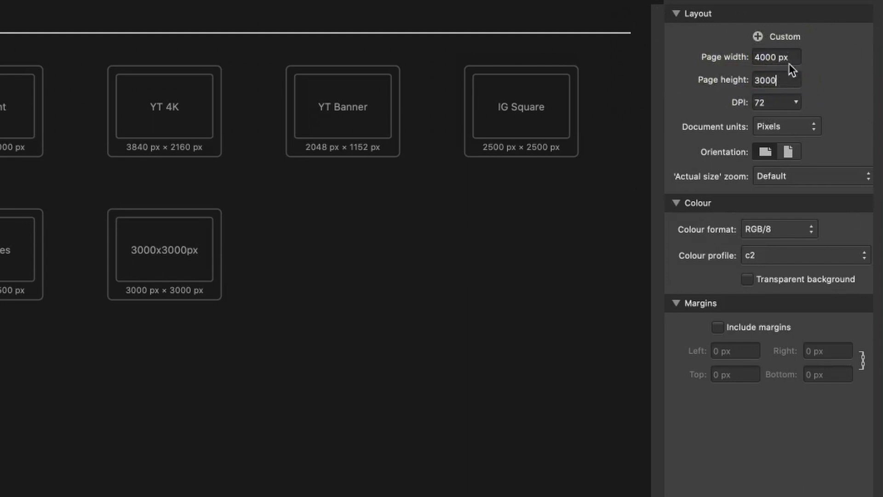
Step: Save the custom page size as a new preset and name that preset "Rename"
left_click(757, 38)
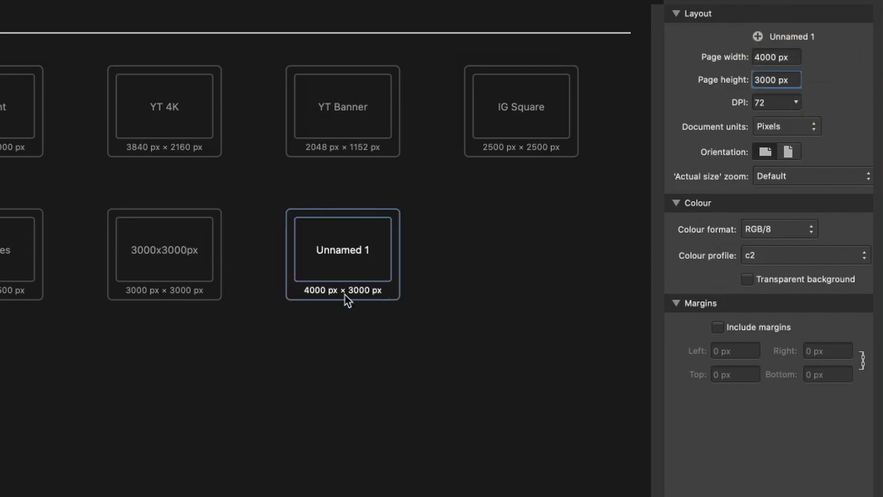
right_click(352, 252)
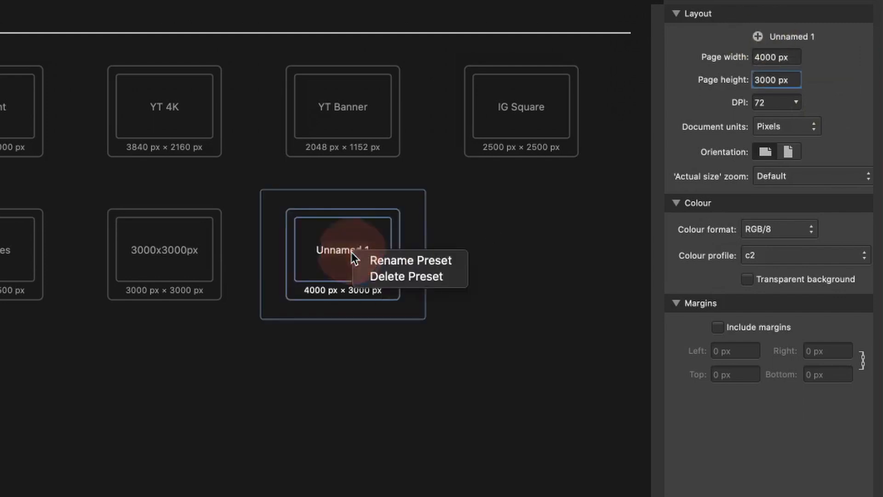
left_click(394, 258)
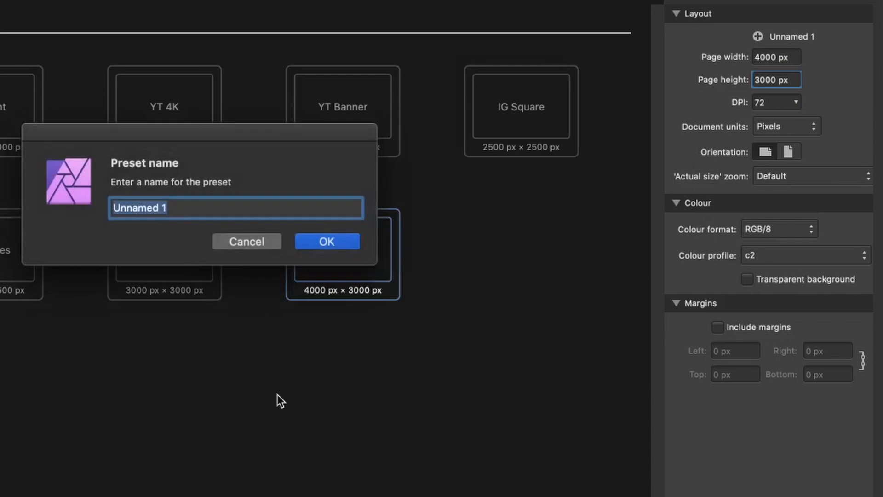
type("Rename")
key("Return")
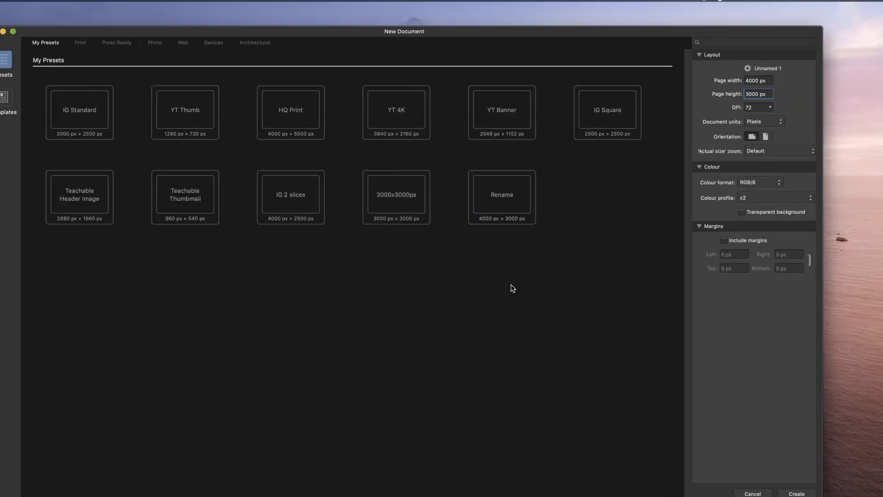
Step: Create a document from the "Rename" preset and show the Brushes studio panel
left_click(526, 201)
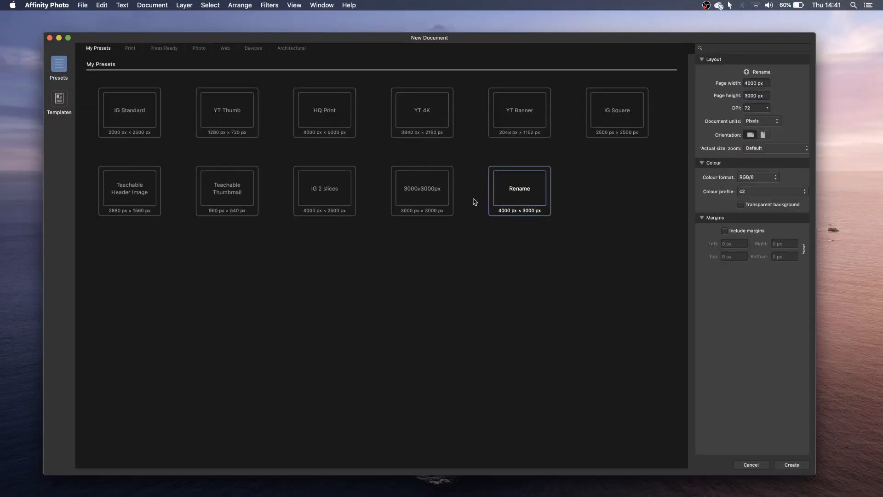
left_click(804, 462)
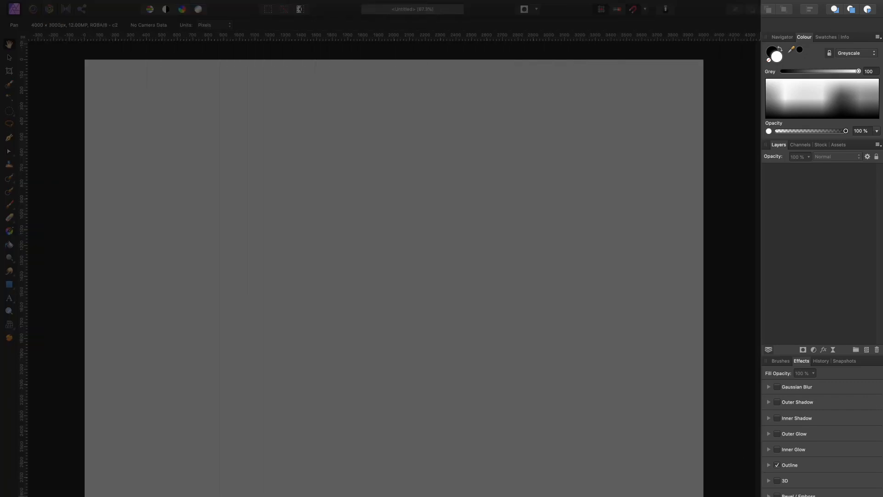
left_click(785, 362)
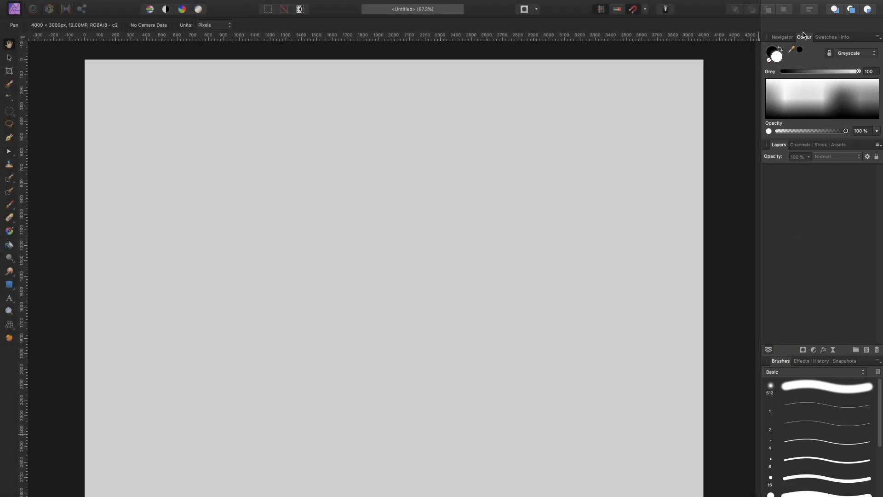
Step: Float the Colour and Navigator panels over the canvas, and dock both back in the studio with Colour in front
left_click_drag(804, 37, 394, 158)
left_click_drag(787, 40, 506, 120)
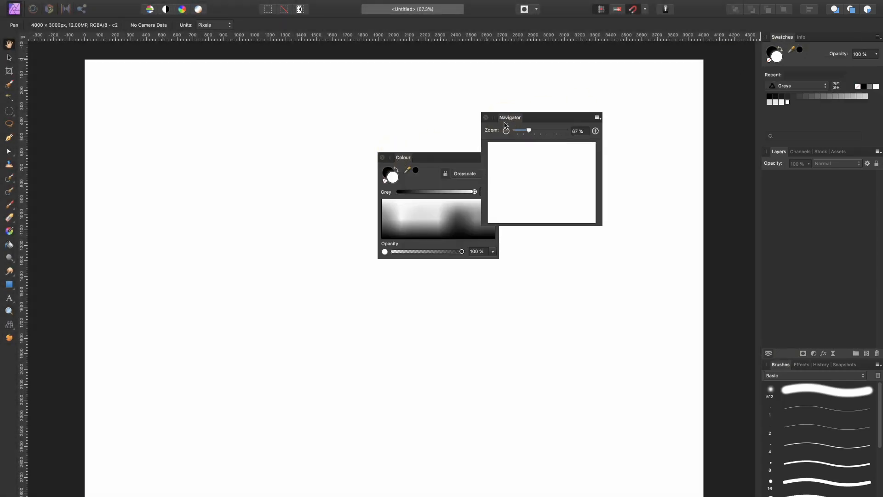
left_click_drag(429, 161, 784, 36)
left_click_drag(517, 118, 780, 41)
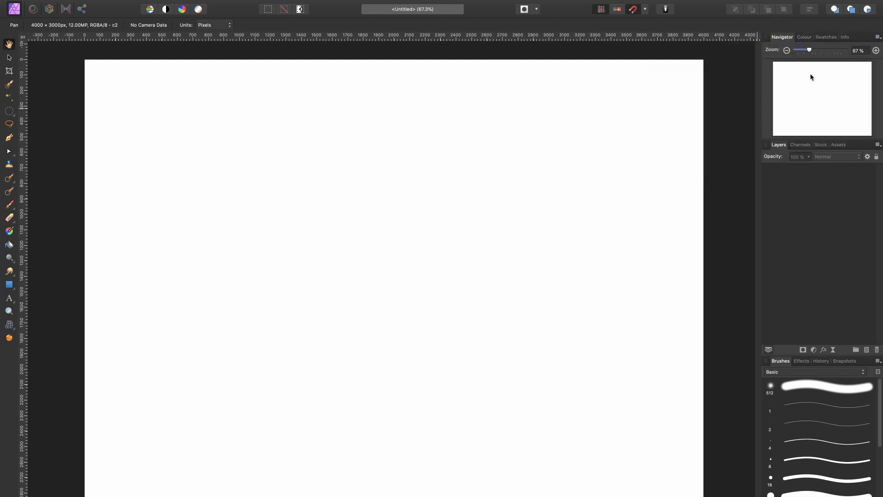
left_click(805, 37)
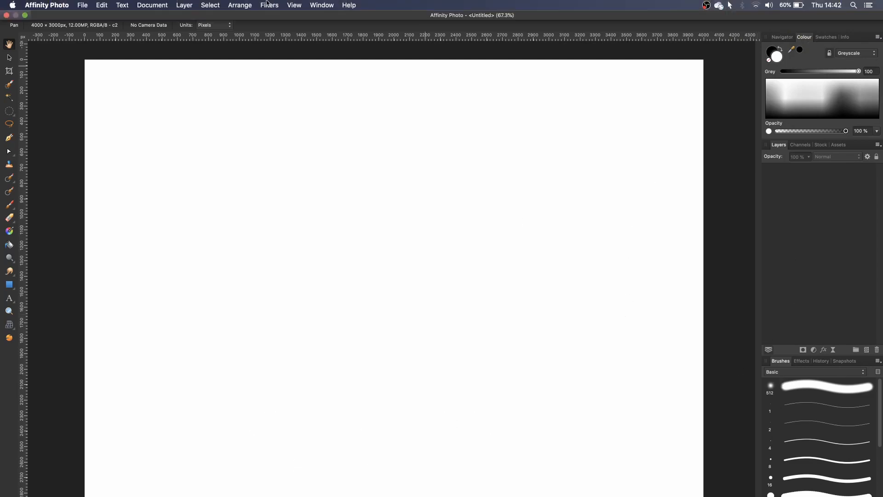
Step: Show the Sources studio panel, float it near the middle of the canvas, and close it again
left_click(294, 6)
mouse_move(325, 184)
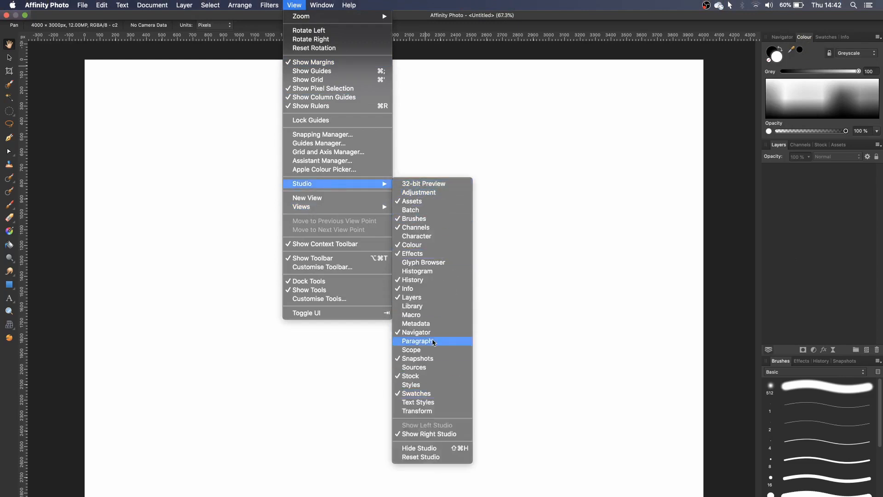
left_click(423, 367)
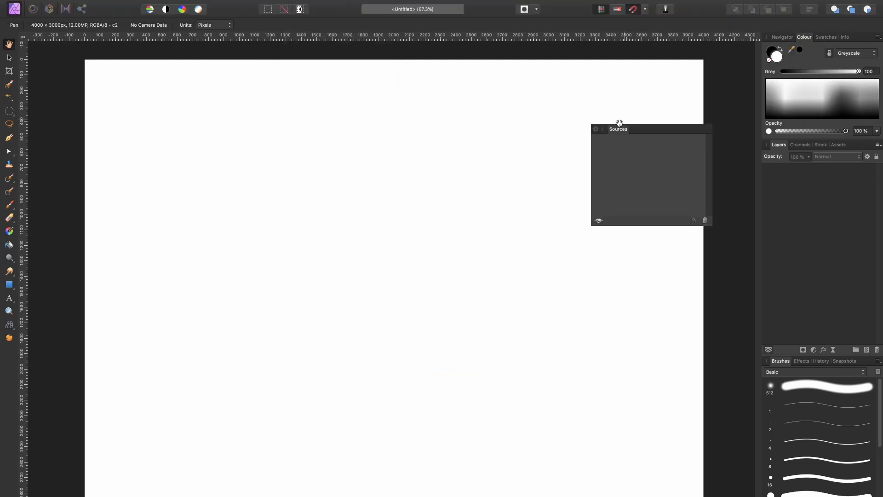
left_click_drag(625, 130, 446, 206)
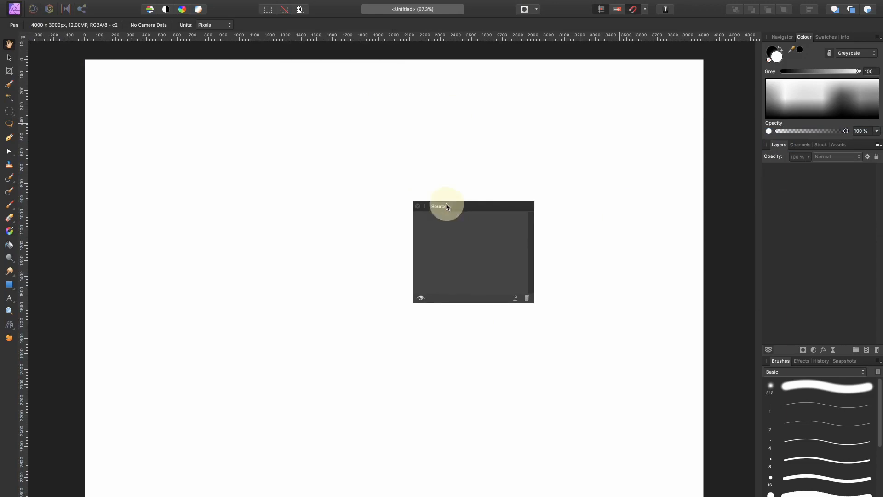
left_click(418, 207)
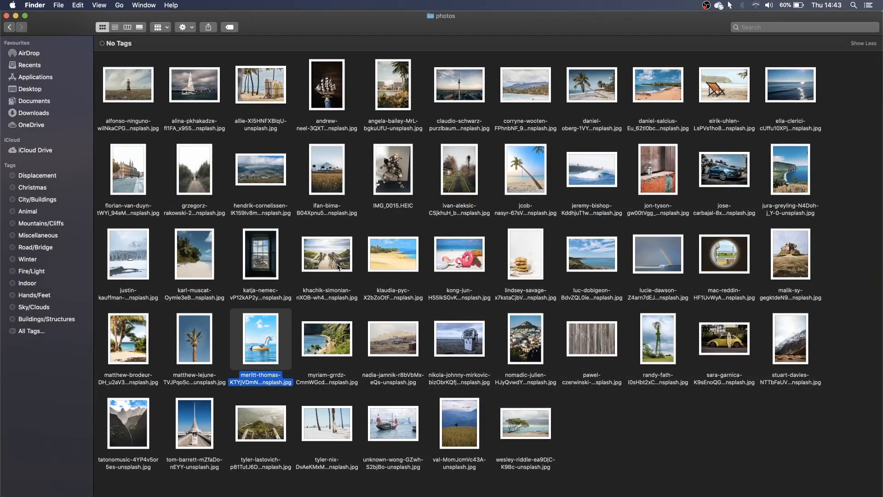
Step: Copy the fuel pump photo from the photos folder and paste it into the Affinity Photo document
left_click(461, 352)
key("ctrl+Right")
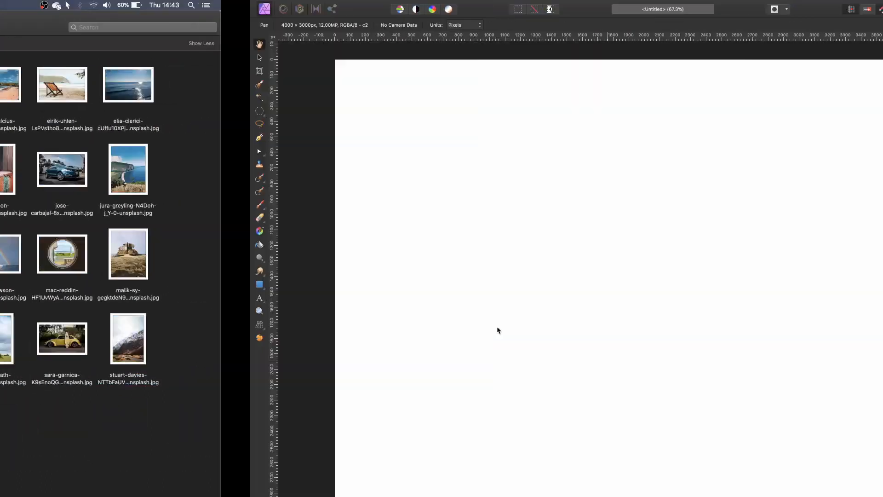
key("super+v")
key("ctrl+Left")
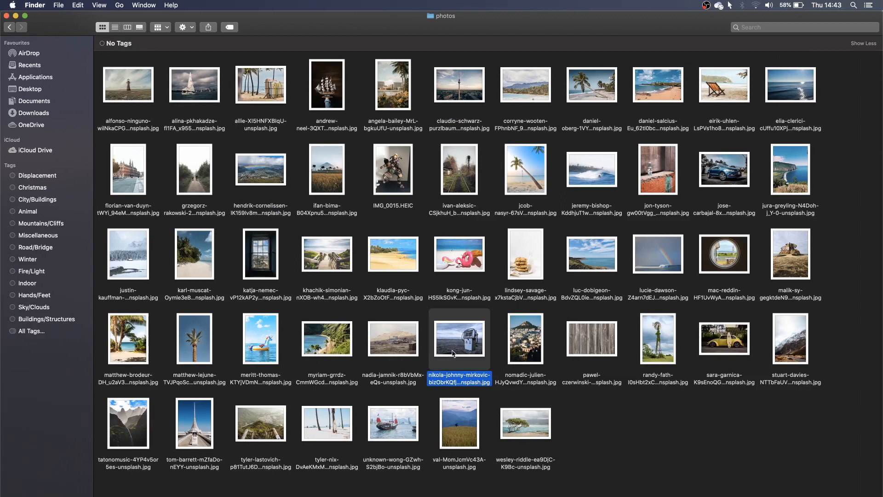
key("ctrl+Right")
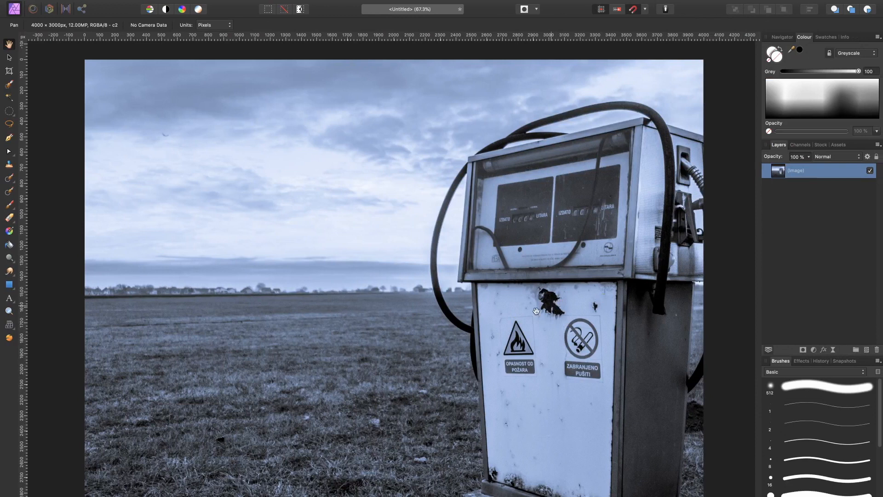
Step: Place the skyscraper photo from the Downloads folder over the sky in the upper-left area of the fuel pump image
mouse_move(29, 2)
left_click(82, 5)
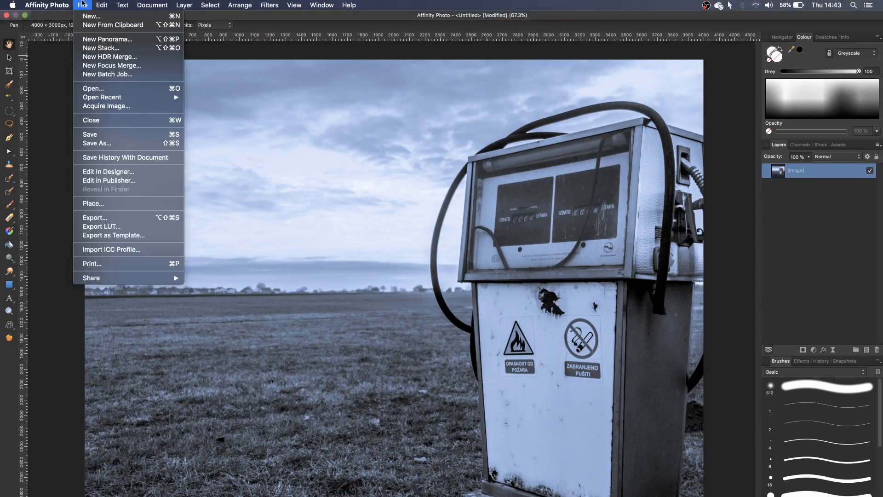
left_click(92, 204)
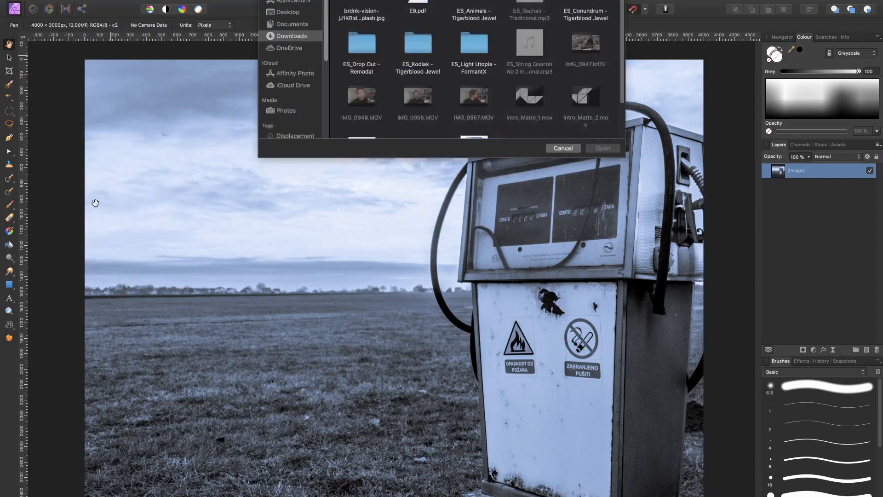
left_click(368, 43)
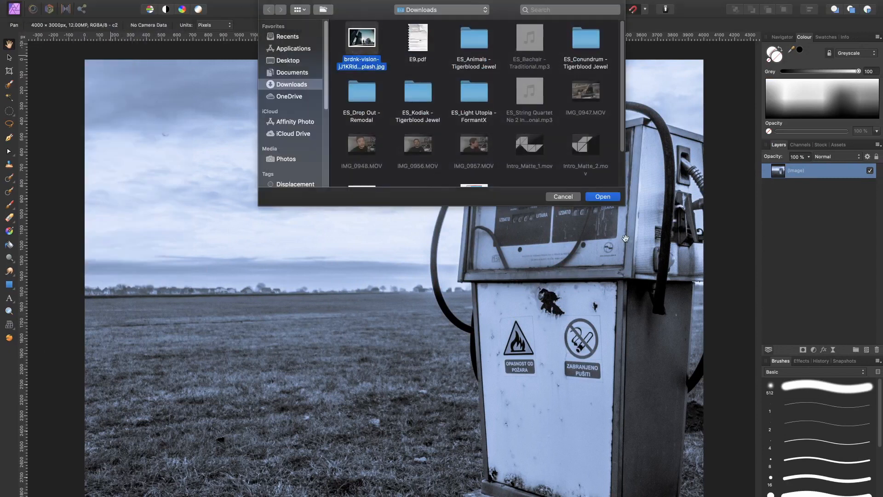
left_click(602, 197)
left_click_drag(115, 129, 340, 410)
left_click_drag(289, 240, 283, 191)
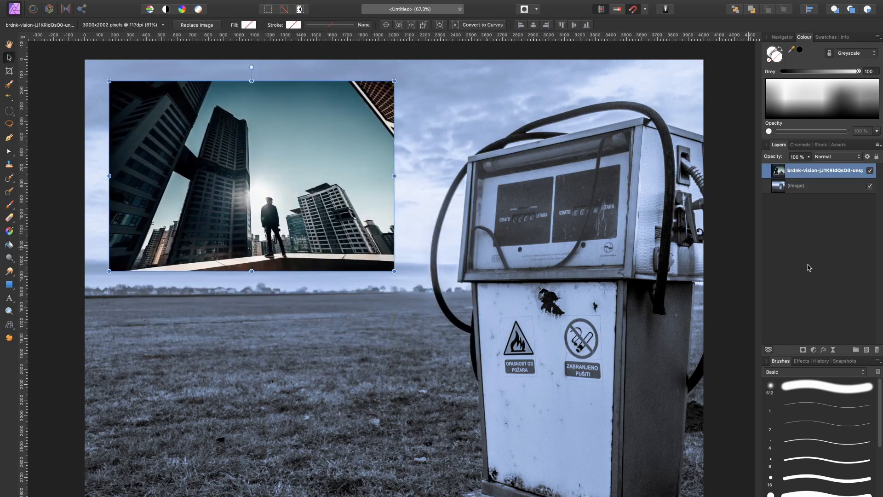
Step: Reselect the skyscraper photo's layer, scale the photo down slightly, and shift it closer to the canvas's upper-left corner
left_click(833, 248)
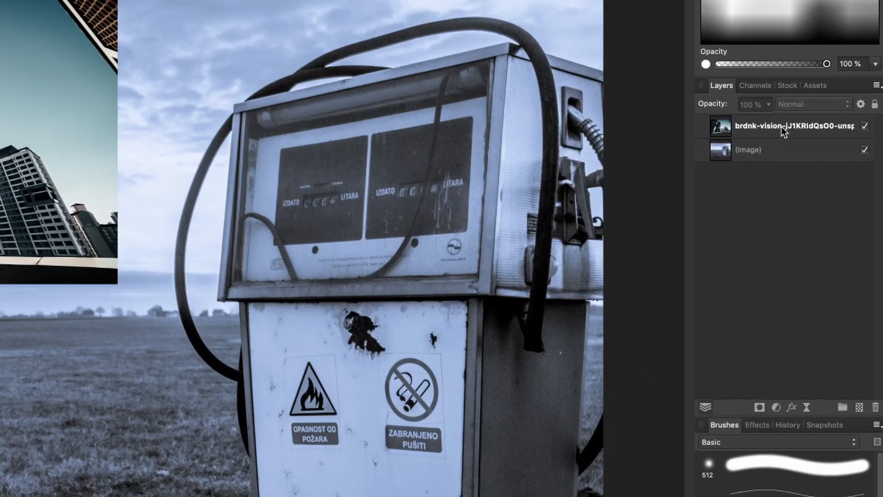
left_click(782, 126)
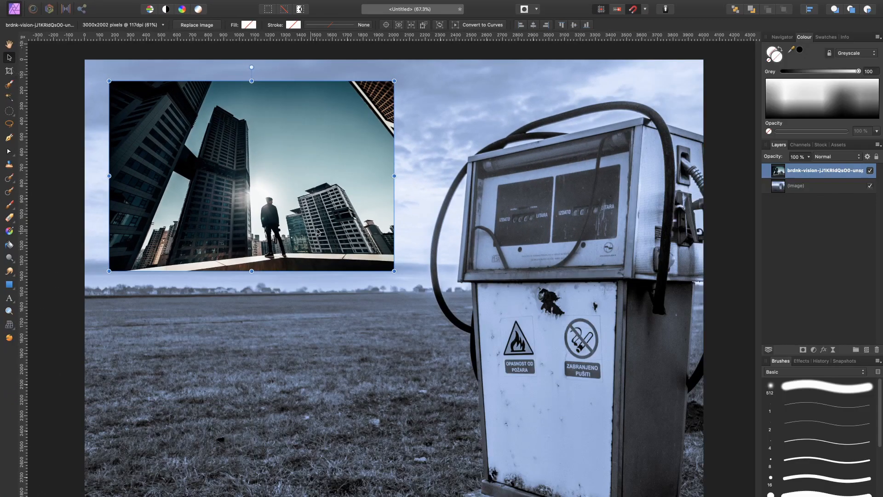
mouse_move(392, 78)
left_mouse_down()
mouse_move(497, 59)
mouse_move(386, 86)
left_mouse_up()
left_click_drag(386, 273, 312, 335)
mouse_move(364, 172)
left_mouse_down()
mouse_move(509, 172)
mouse_move(276, 171)
mouse_move(636, 184)
mouse_move(351, 166)
left_mouse_up()
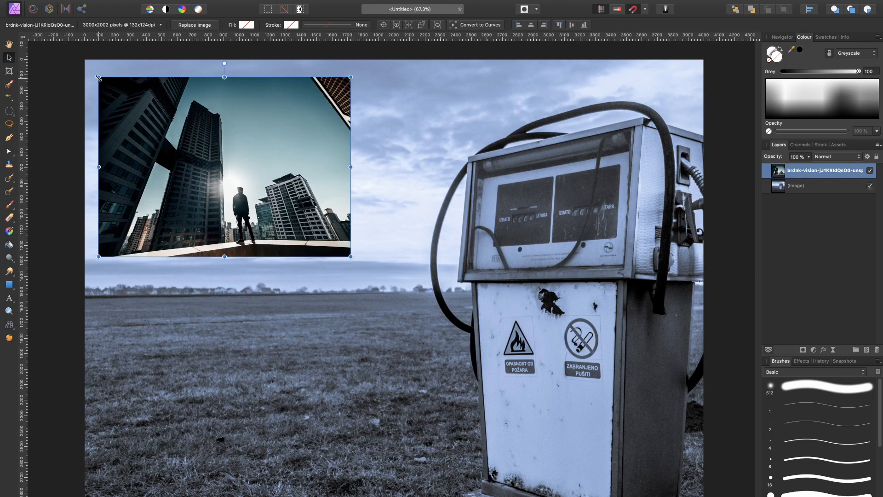
Step: Enlarge the skyscraper photo and centre it on the canvas, and resize it about its own middle
left_click_drag(349, 255, 480, 391)
left_click_drag(324, 197, 401, 244)
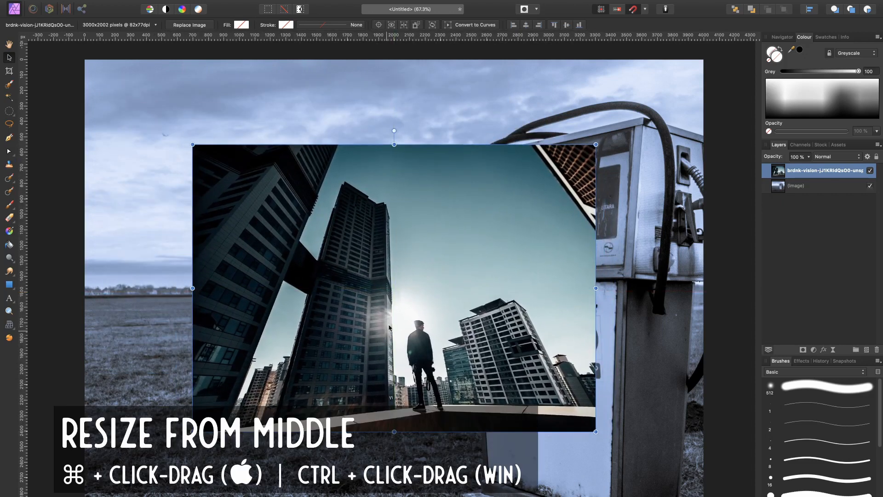
left_click_drag(596, 145, 616, 244)
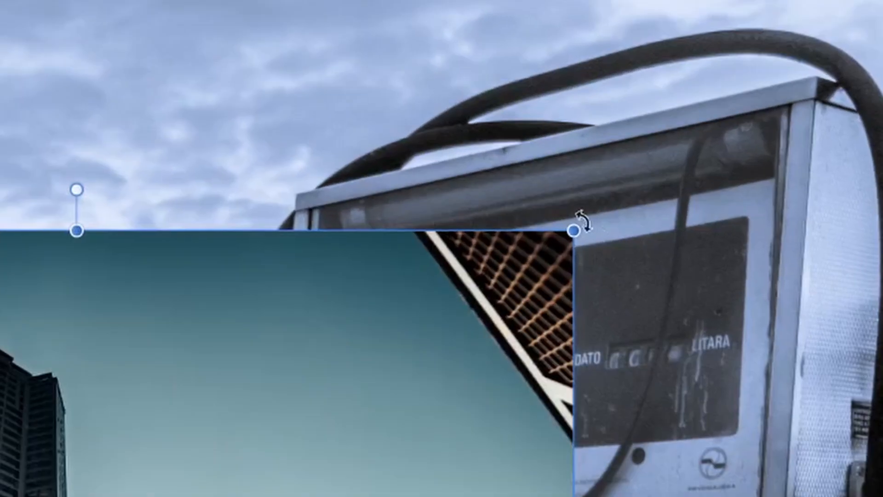
Step: Try rotating the skyscraper photo freely from its corner and from its rotation handle
left_click_drag(579, 218, 543, 205)
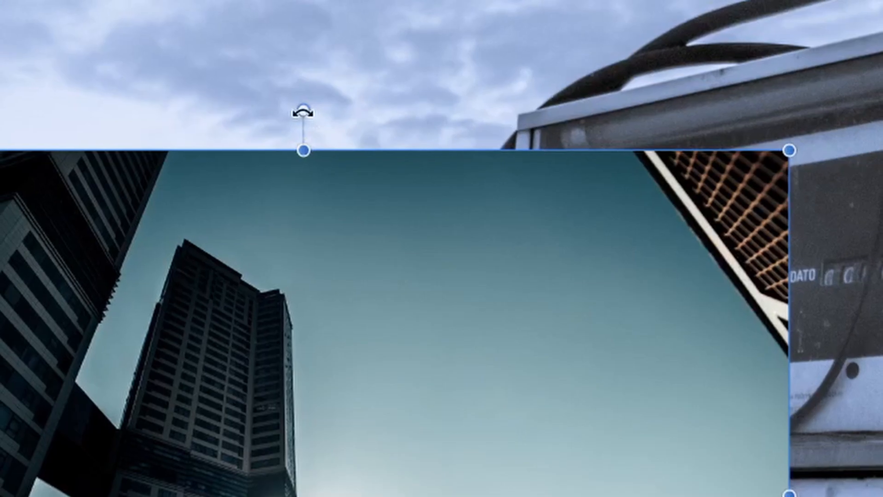
left_click_drag(304, 112, 347, 133)
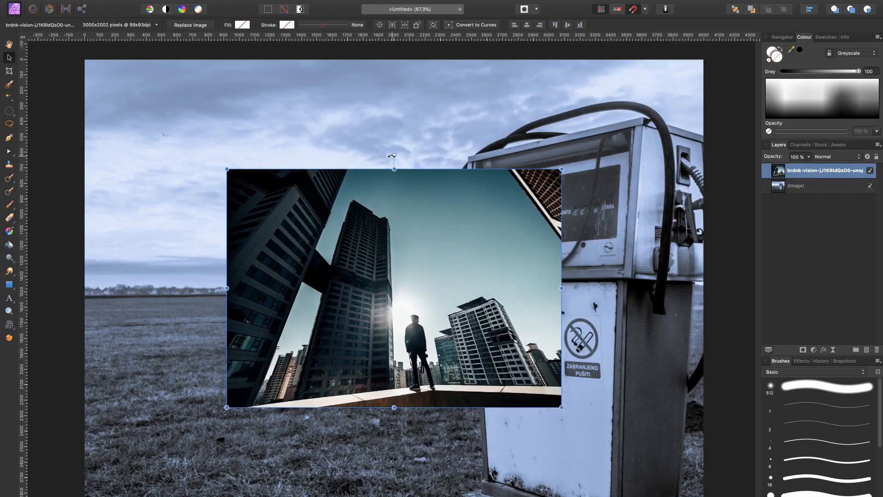
Step: Scale the skyscraper photo down to about 1406 × 1001 px and position it over the sky beside the fuel pump
left_click_drag(427, 252, 307, 161)
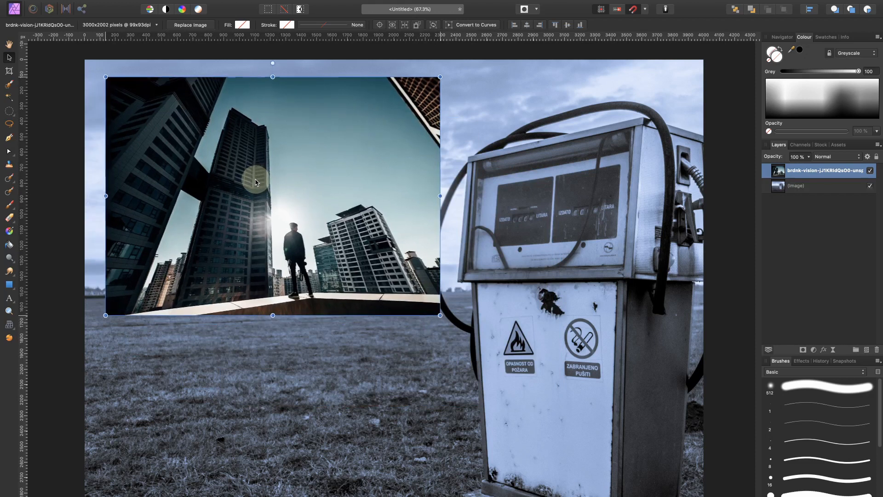
left_click_drag(439, 312, 321, 231)
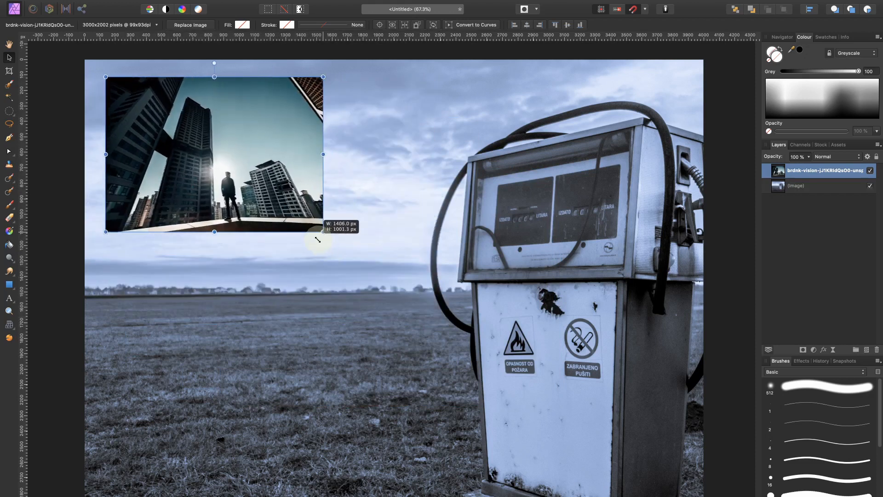
left_click_drag(253, 173, 314, 215)
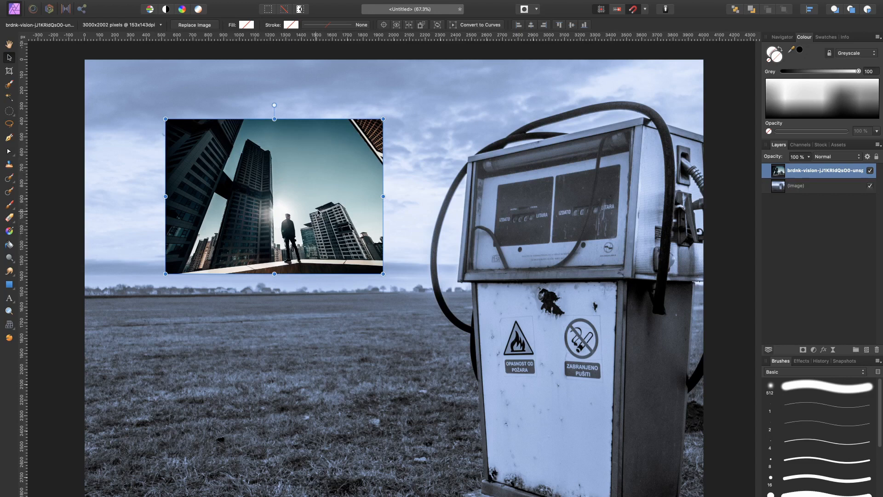
Step: Flip the skyscraper photo horizontally and vertically
right_click(319, 206)
mouse_move(363, 332)
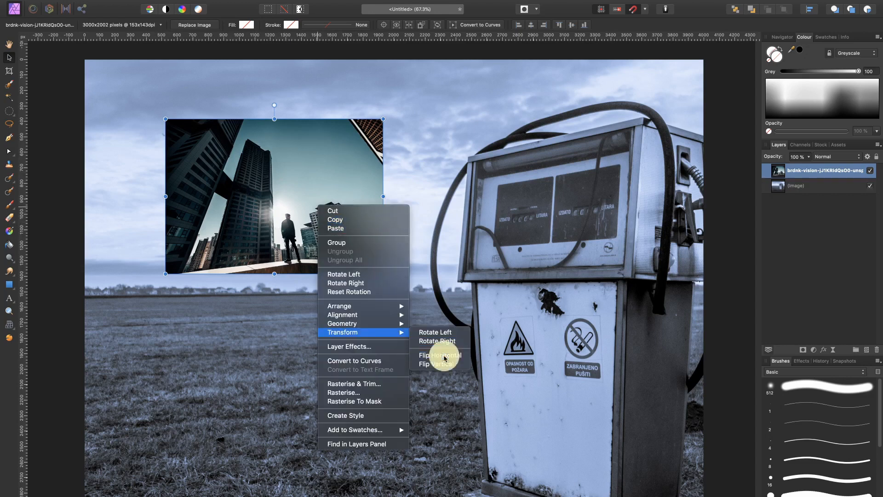
left_click(430, 350)
right_click(313, 230)
mouse_move(363, 356)
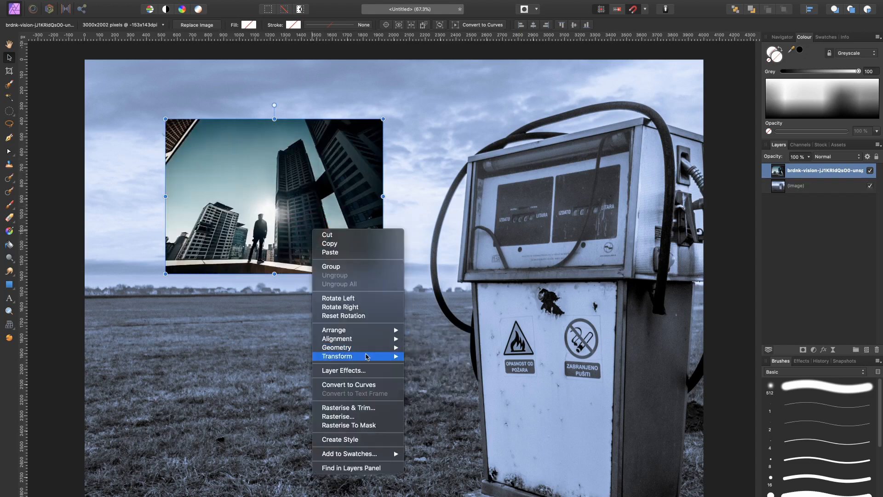
left_click(427, 387)
Step: Align the skyscraper photo to the centre and middle of the canvas using the Align Centre and Align Middle options
right_click(299, 212)
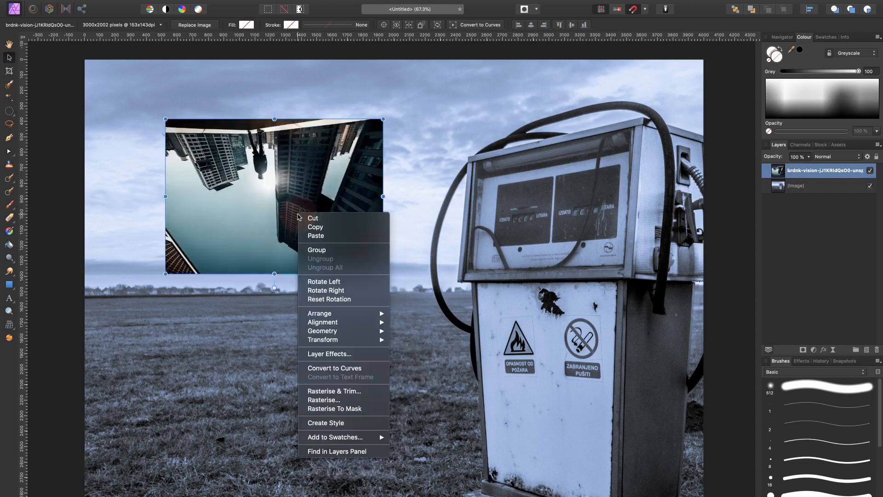
mouse_move(322, 323)
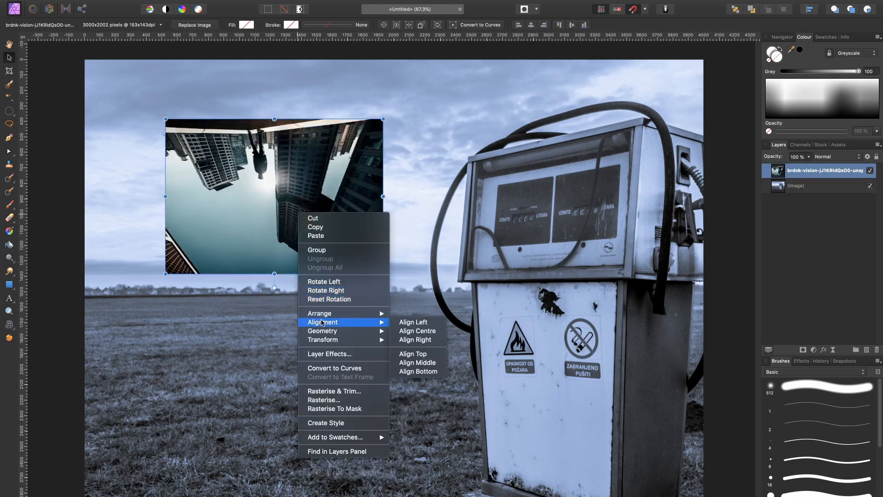
left_click(428, 332)
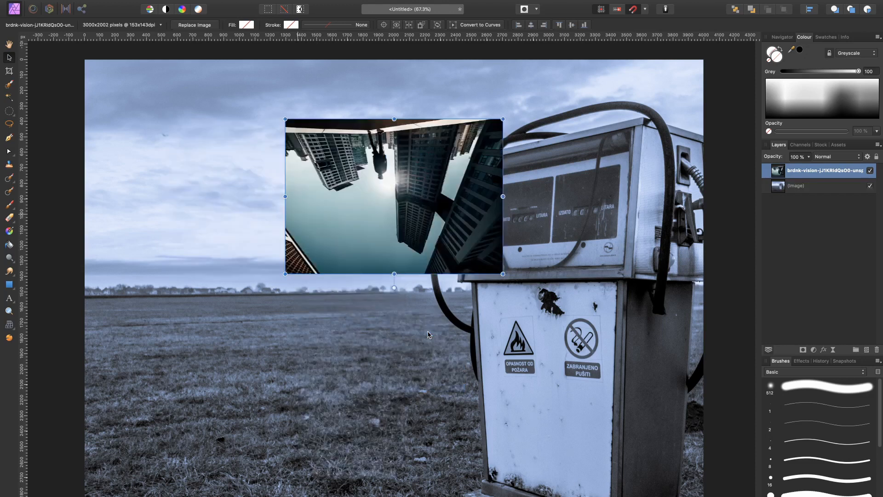
right_click(420, 220)
mouse_move(500, 318)
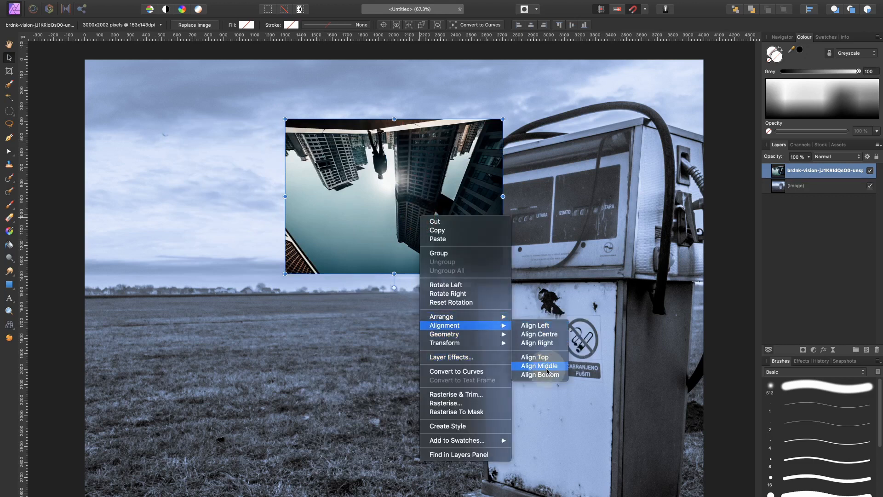
left_click(537, 365)
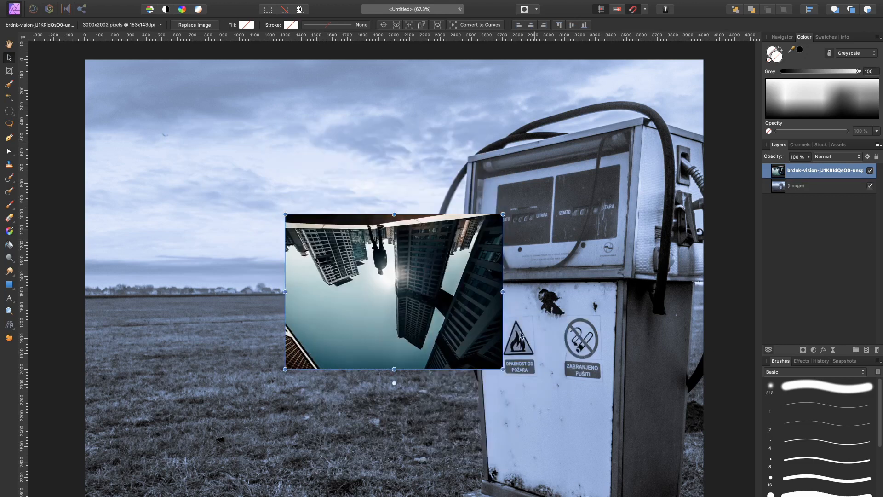
Step: Flip the skyscraper photo vertically so it stands upright, and enlarge it proportionally from its upper-right corner
right_click(399, 305)
mouse_move(481, 428)
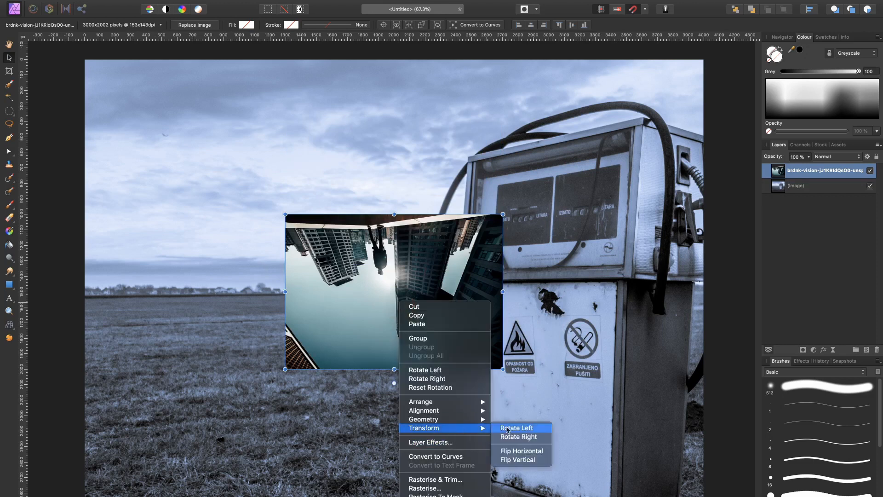
left_click(535, 460)
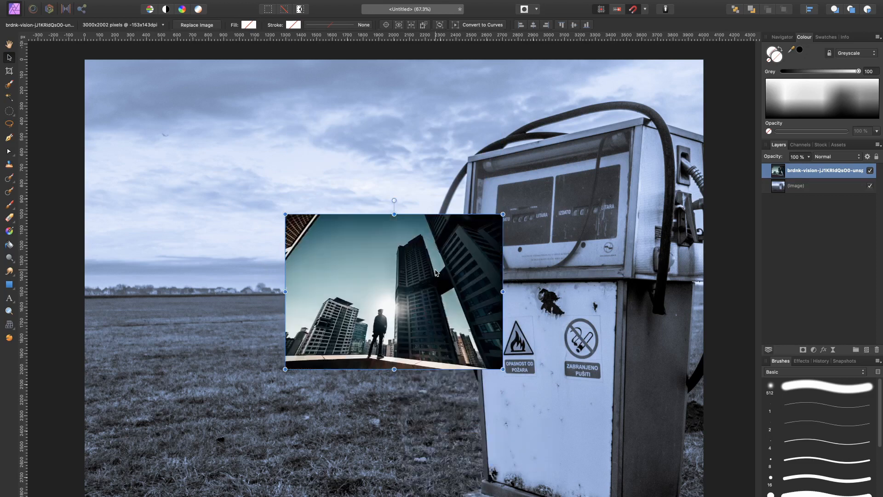
left_click_drag(503, 214, 572, 228)
Step: Customise the tools panel to lay out its tools in two columns, and close the customisation
mouse_move(265, 3)
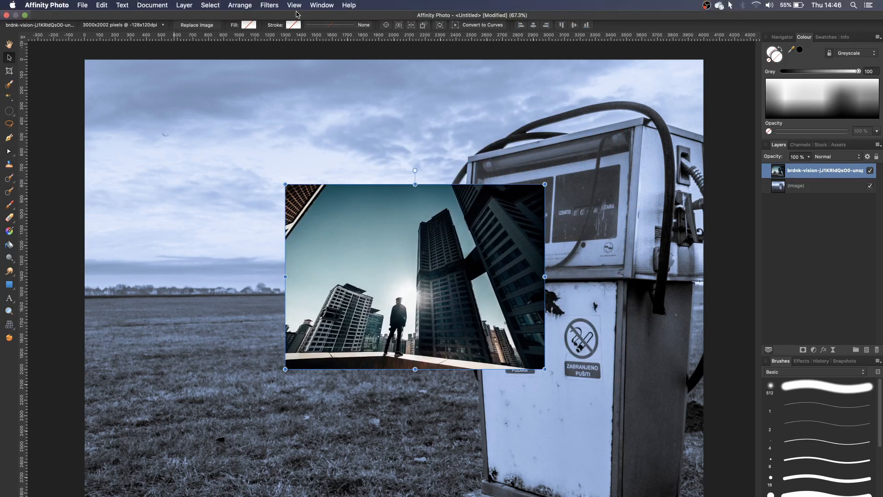
left_click(294, 5)
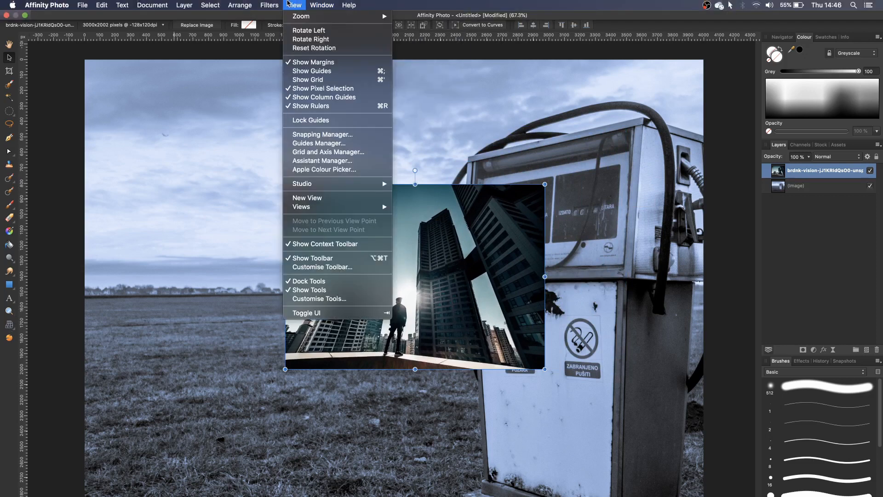
left_click(329, 299)
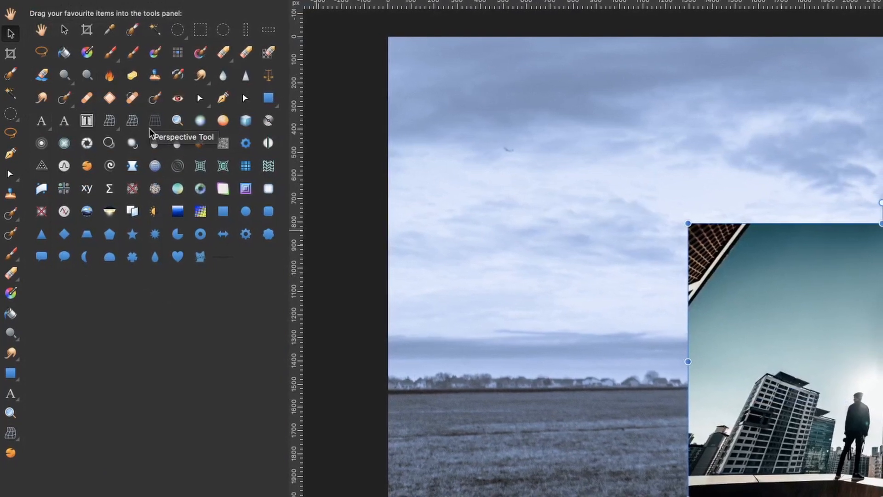
left_click_drag(154, 122, 114, 198)
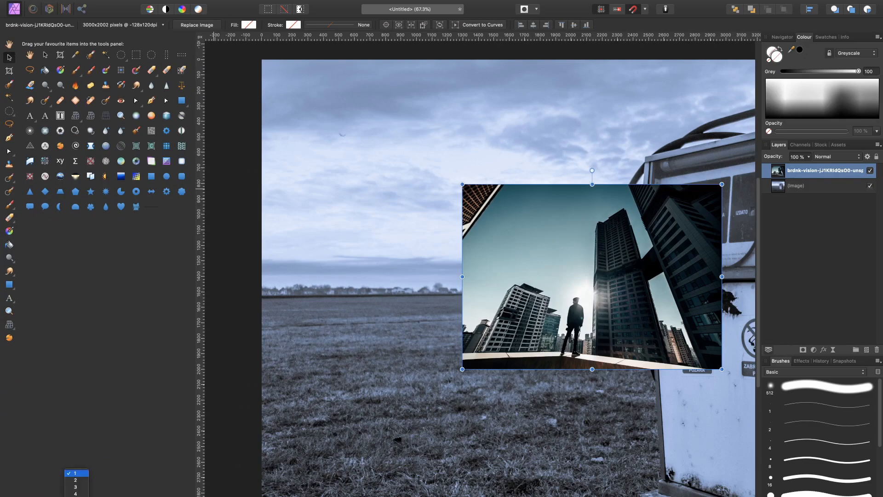
left_click(77, 480)
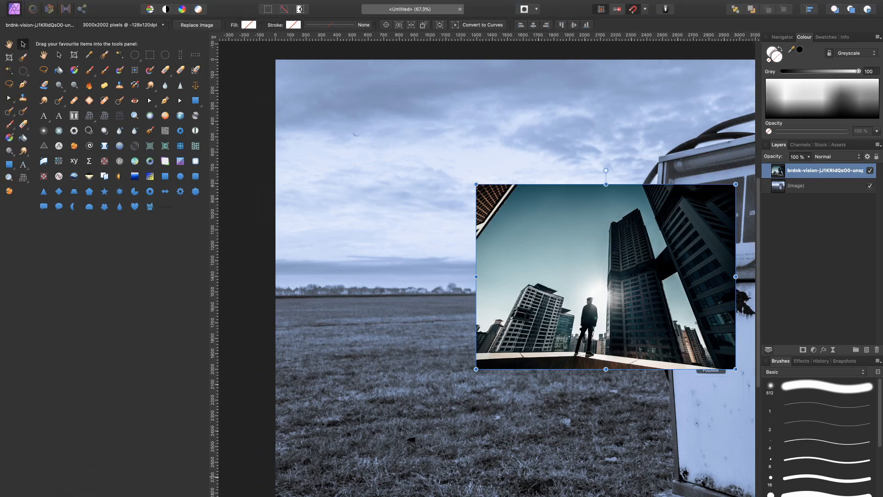
left_click(191, 492)
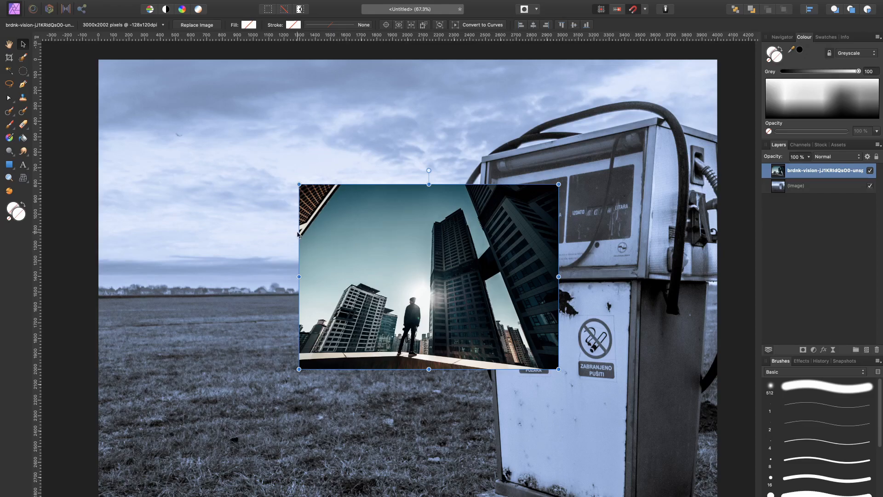
Step: Distort the skyscraper photo with the Perspective Tool so its four corners fit the fuel pump's display panel, and deselect it
left_click(22, 183)
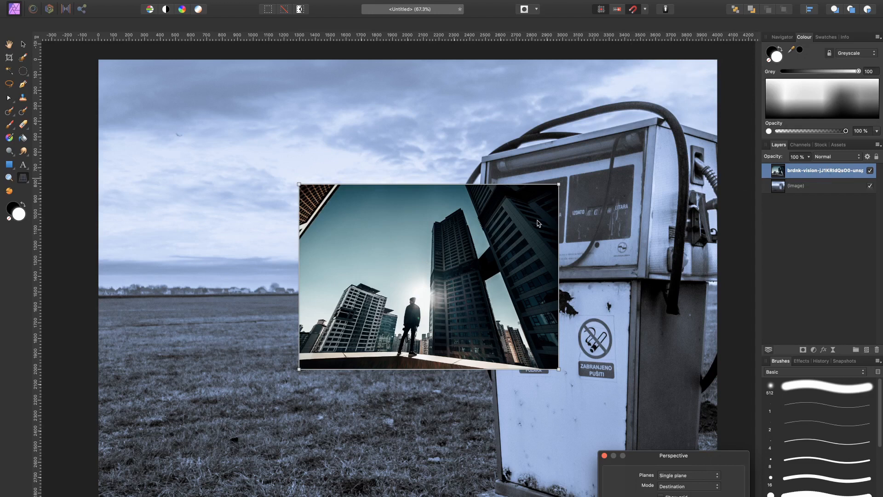
left_click_drag(560, 186, 648, 126)
left_click_drag(299, 184, 486, 161)
left_click_drag(296, 370, 482, 275)
left_click_drag(560, 371, 638, 269)
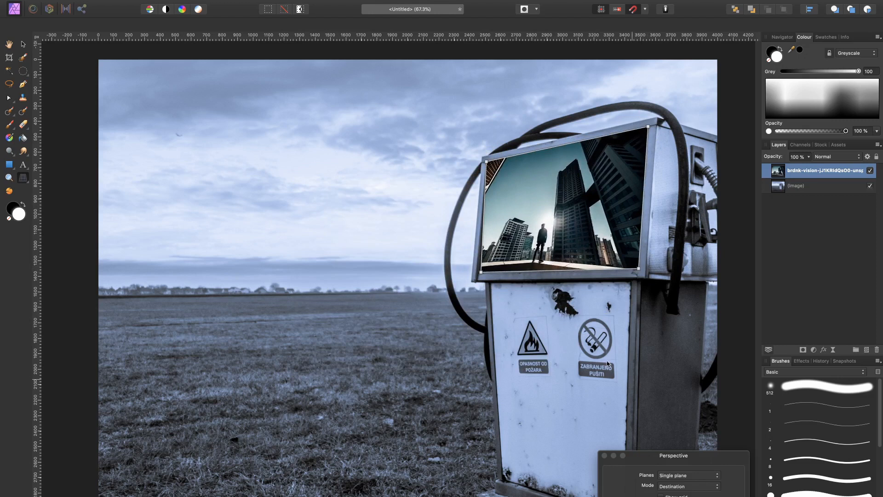
left_click_drag(479, 274, 479, 273)
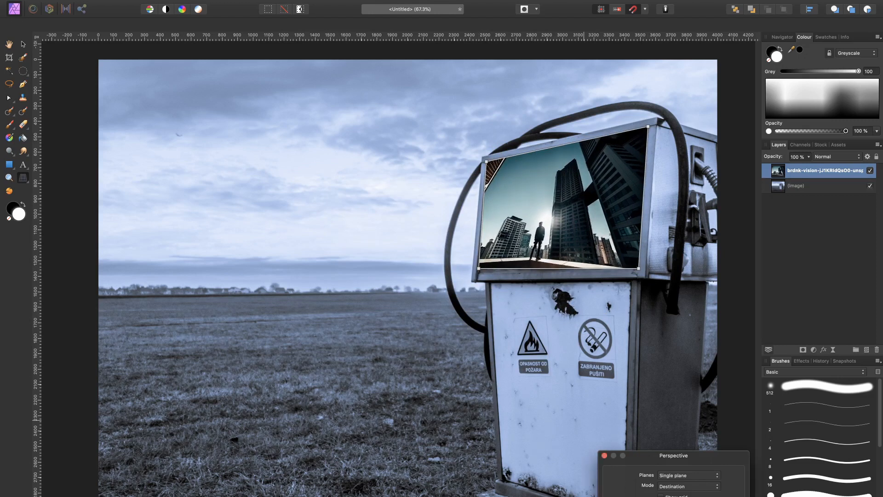
key("v")
left_click(795, 253)
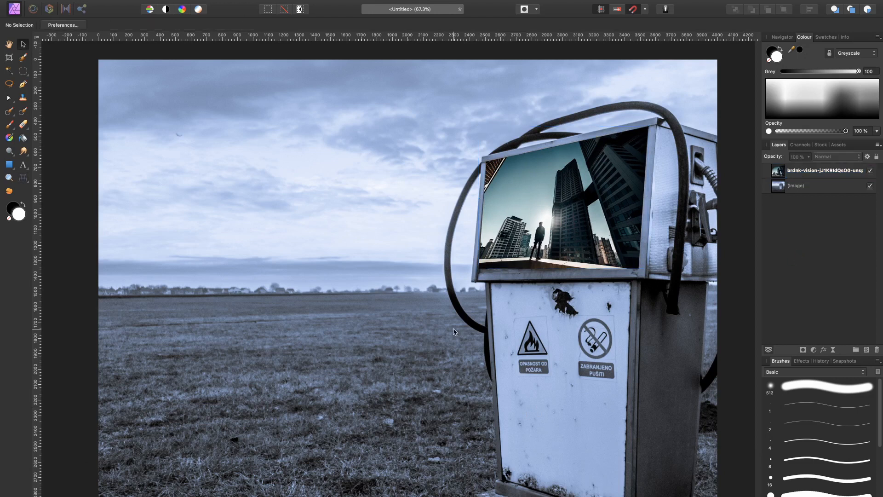
Step: Examine the layer effects available for the skyscraper photo, and close them without enabling any
left_click(537, 178)
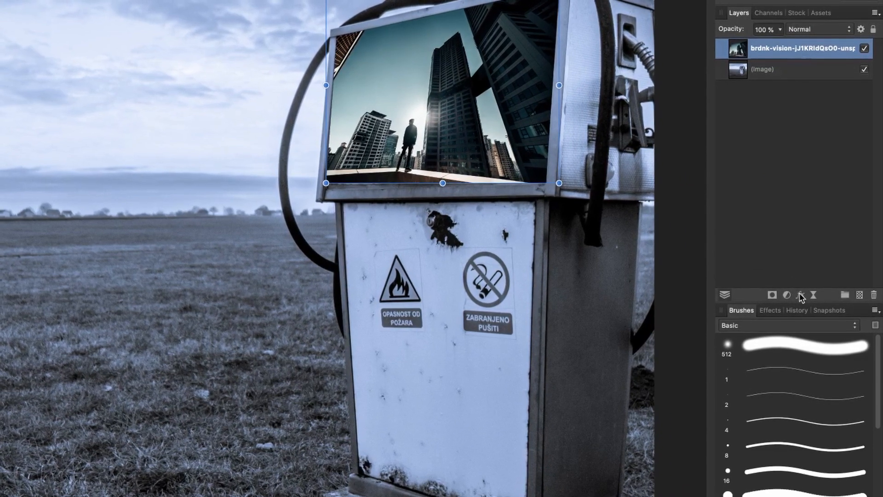
left_click(800, 294)
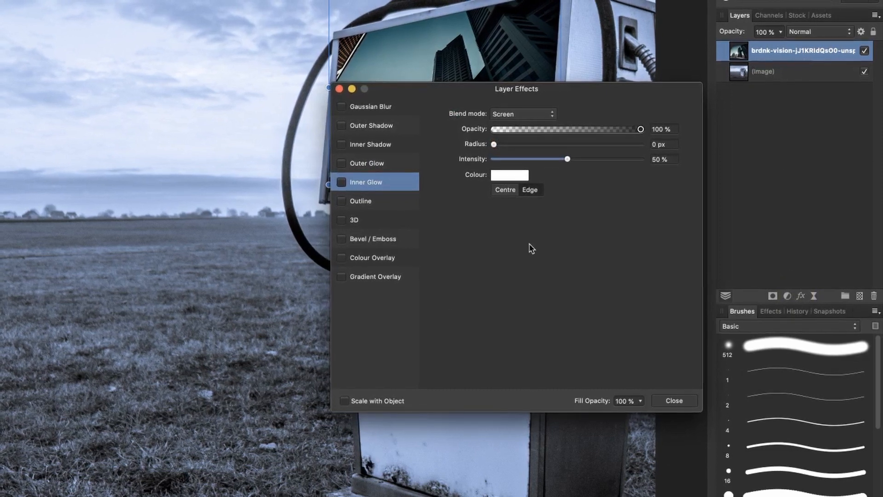
key("Escape")
Step: Add an Outline effect to the skyscraper photo with a 42.8 px radius and an orange-red colour
left_click(770, 313)
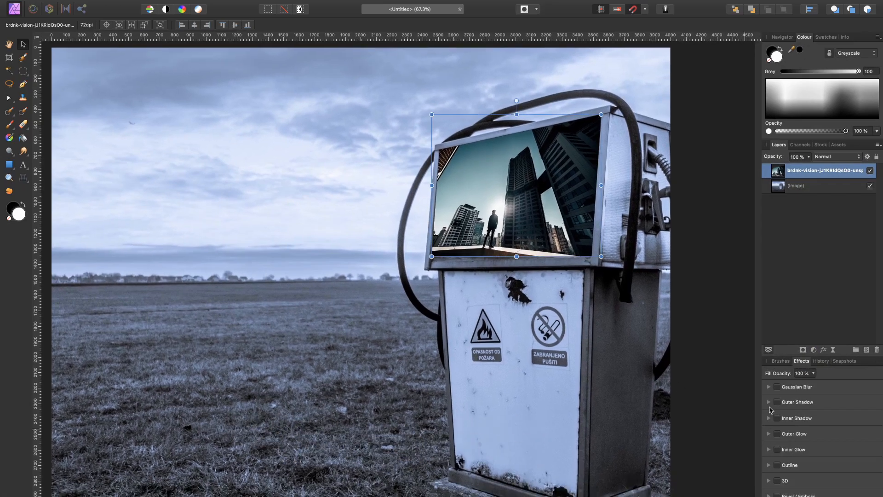
left_click(772, 465)
left_click(776, 464)
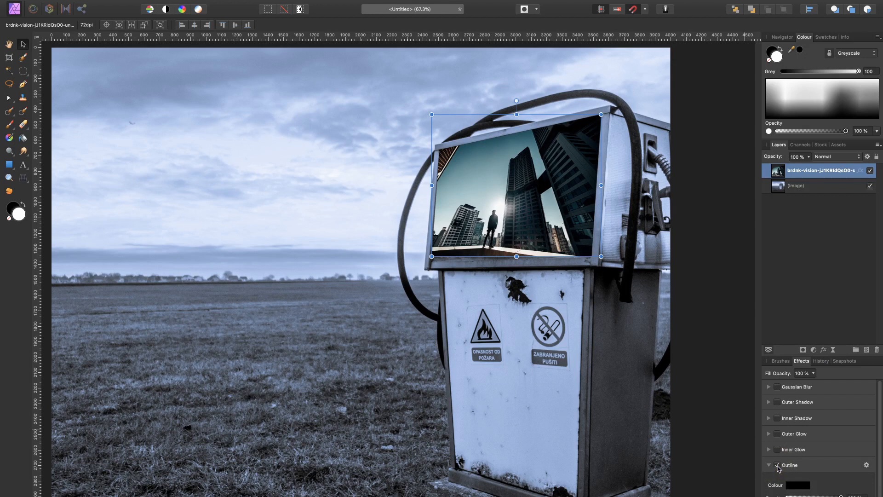
scroll(806, 434, "down", 2)
left_click_drag(787, 490, 830, 490)
left_click(796, 464)
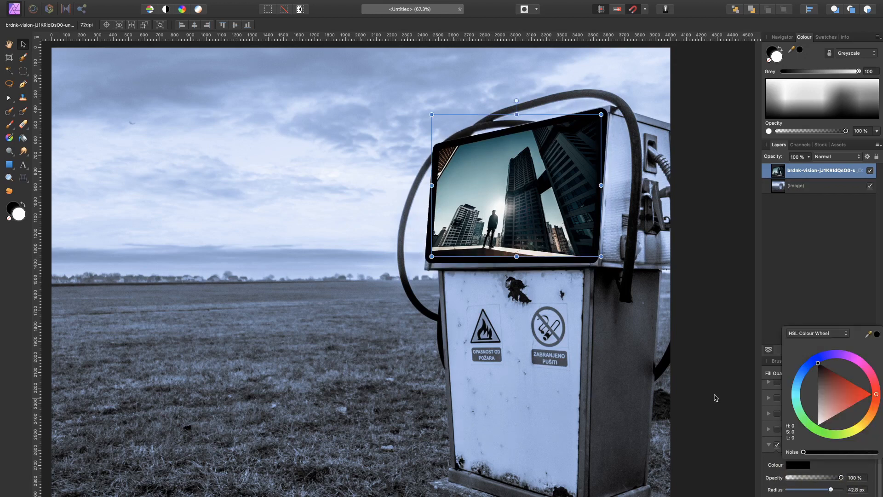
left_click_drag(845, 395, 869, 394)
left_click(843, 243)
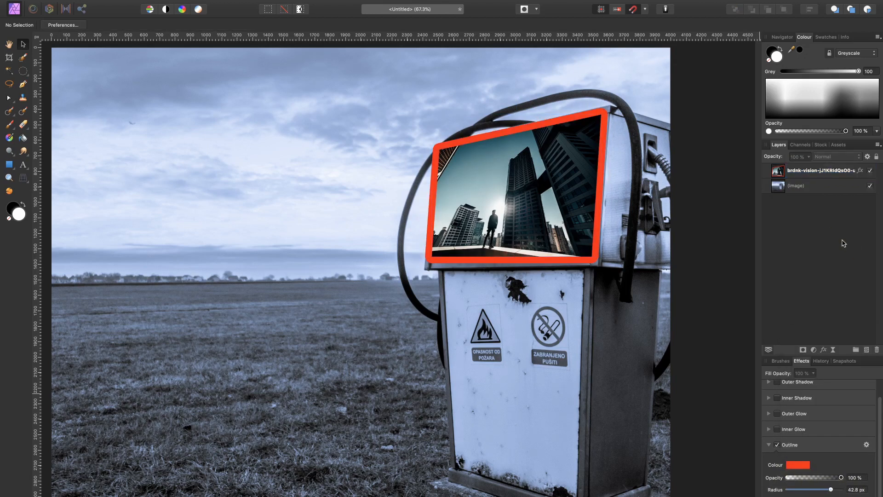
left_click(789, 266)
Step: Add a Gaussian Blur effect with a 7.9 px radius to the skyscraper photo
left_click(768, 444)
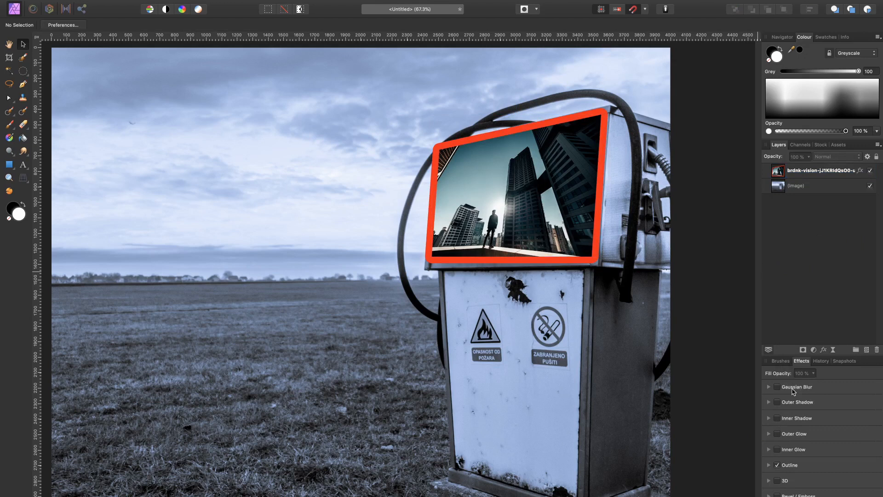
left_click(768, 386)
left_click(777, 387)
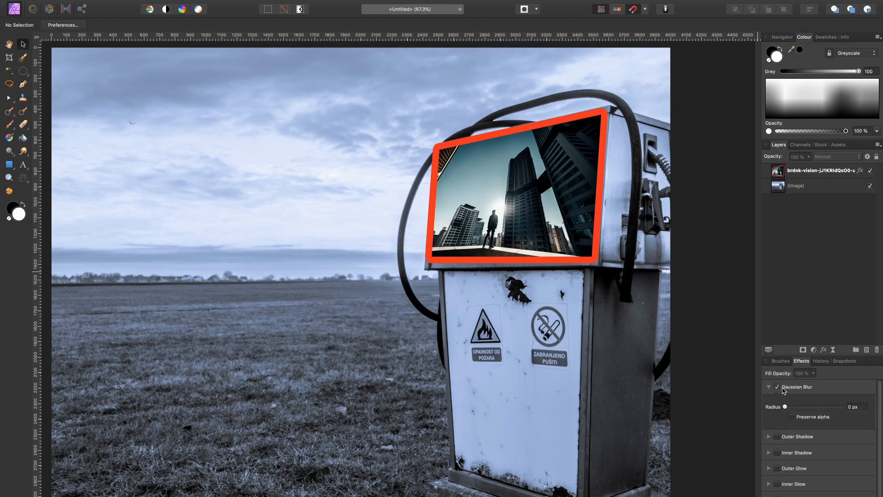
left_click_drag(785, 407, 816, 407)
left_click(814, 174)
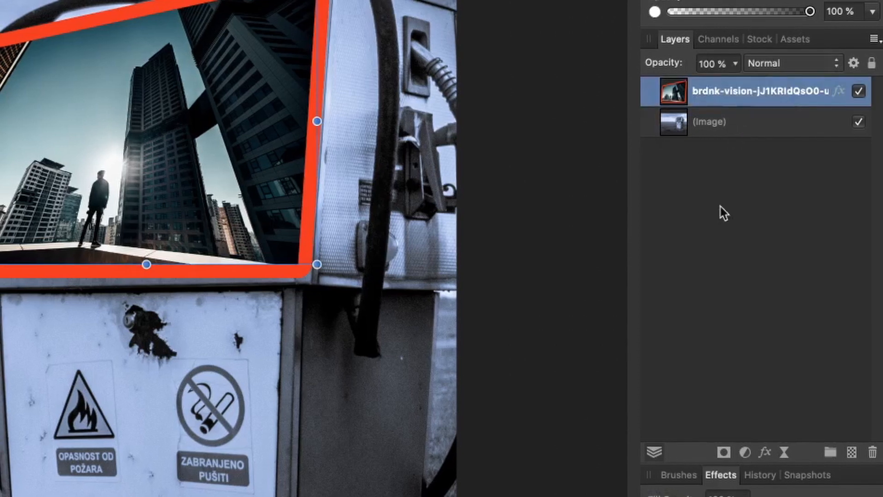
left_click(777, 388)
left_click_drag(784, 406, 806, 406)
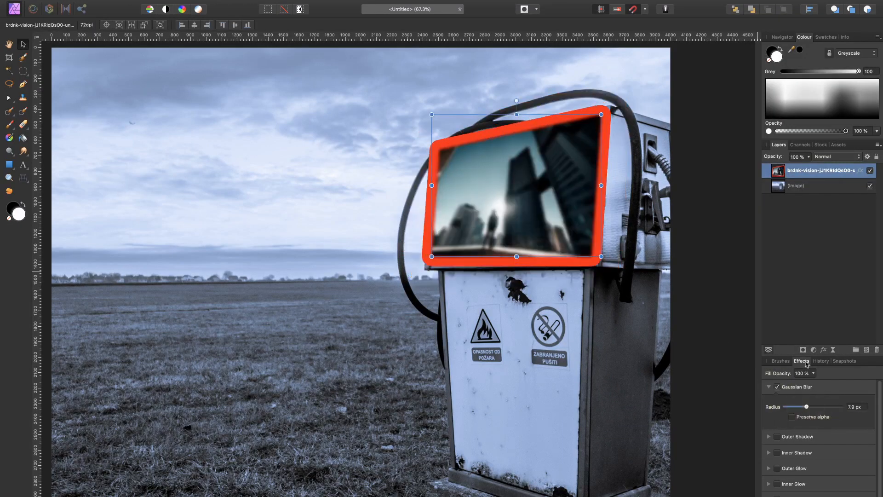
left_click(832, 225)
Step: Turn off the Gaussian Blur and Outline effects of the skyscraper photo, and deselect the layer
left_click(859, 170)
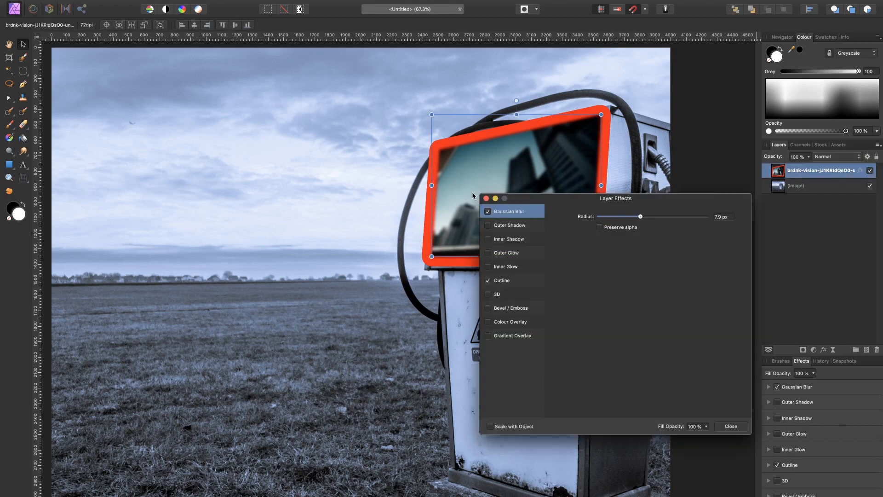
left_click(488, 211)
left_click(487, 280)
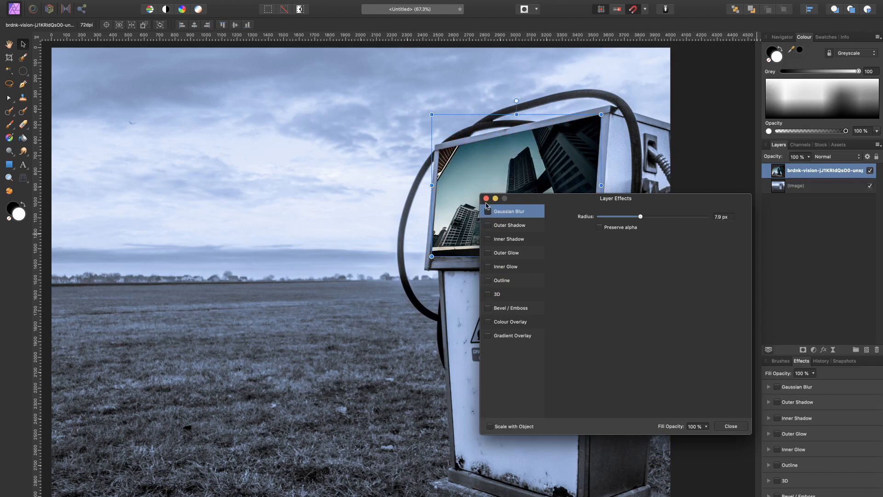
left_click(486, 198)
left_click(796, 234)
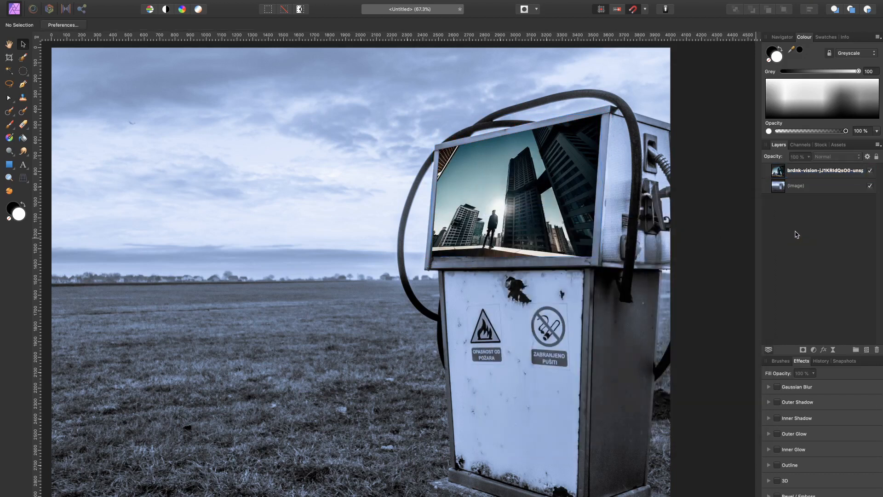
left_click(830, 173)
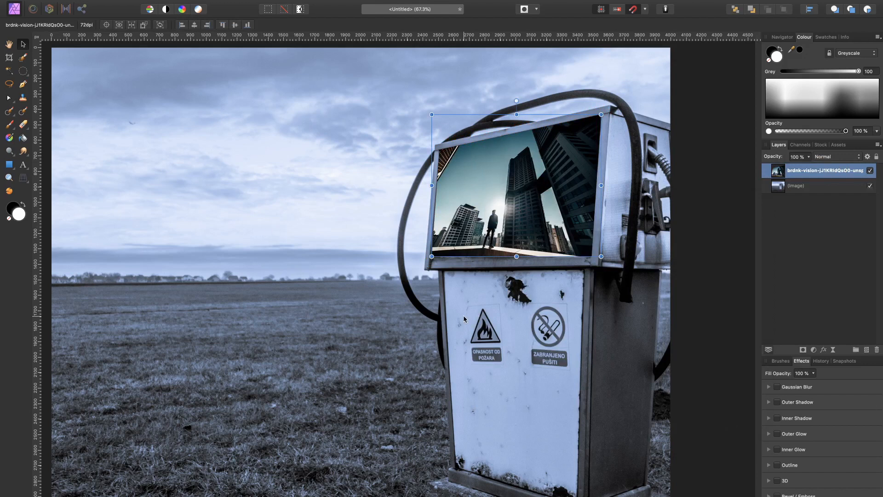
left_click(817, 235)
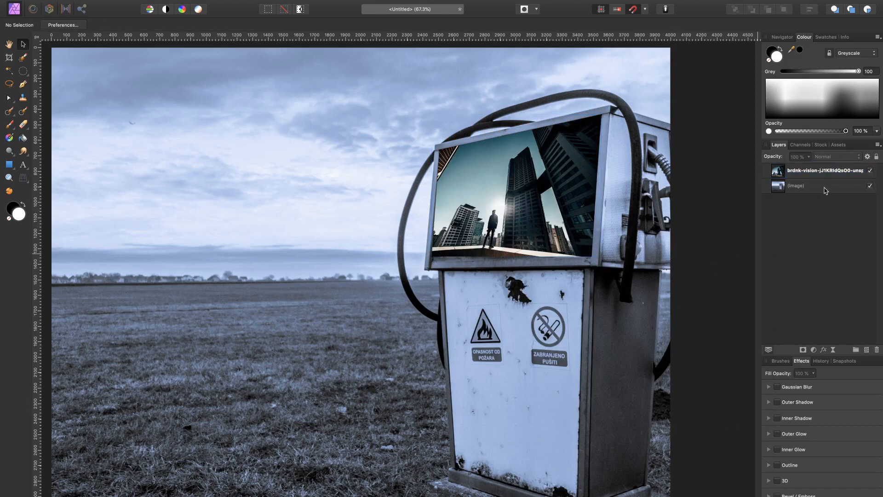
Step: Add a White Balance adjustment above the fuel pump background image, beneath the skyscraper photo
left_click(816, 184)
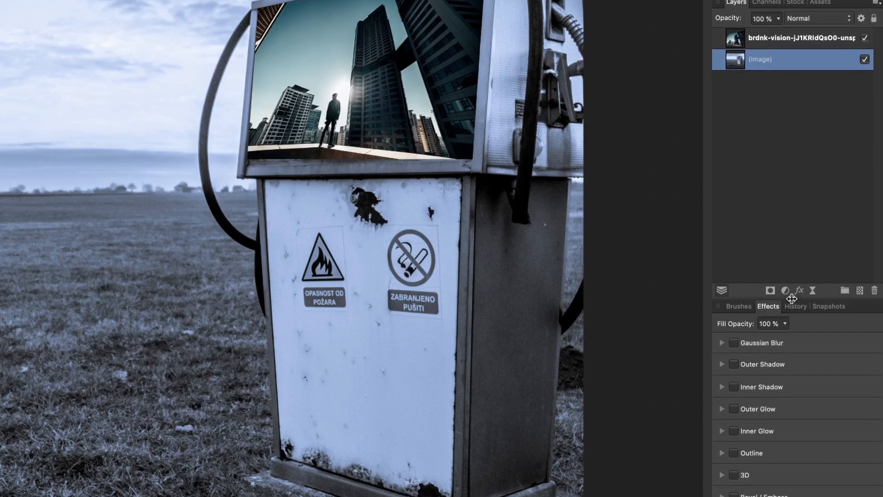
left_click(813, 350)
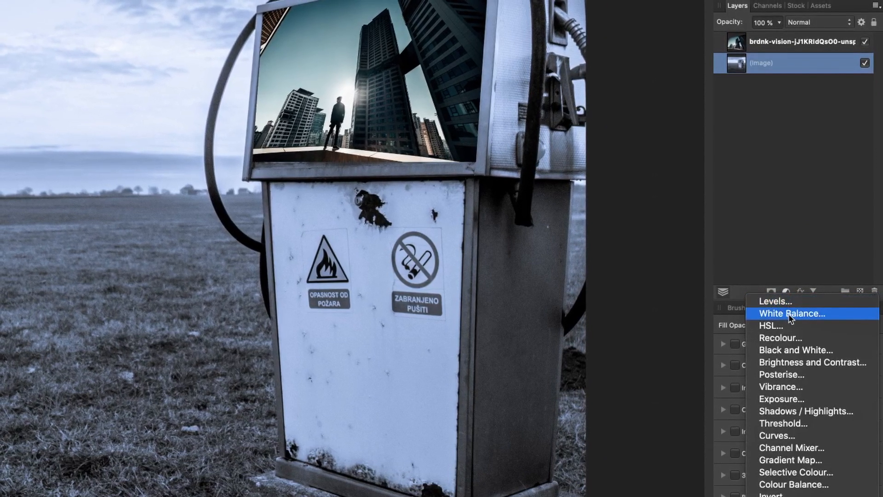
left_click(788, 313)
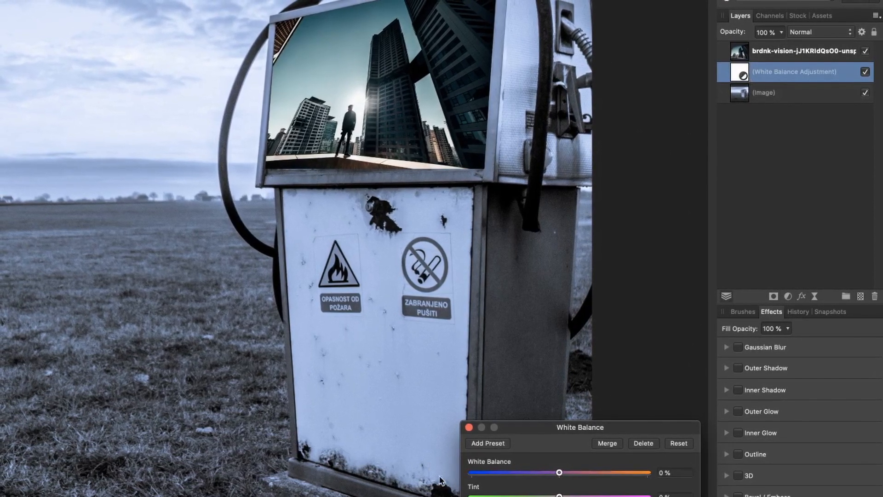
Step: Set the White Balance adjustment to 25% with the tint shifted towards magenta, and toggle the adjustment's visibility to compare
mouse_move(560, 474)
left_mouse_down()
mouse_move(477, 477)
mouse_move(671, 481)
mouse_move(567, 479)
left_mouse_up()
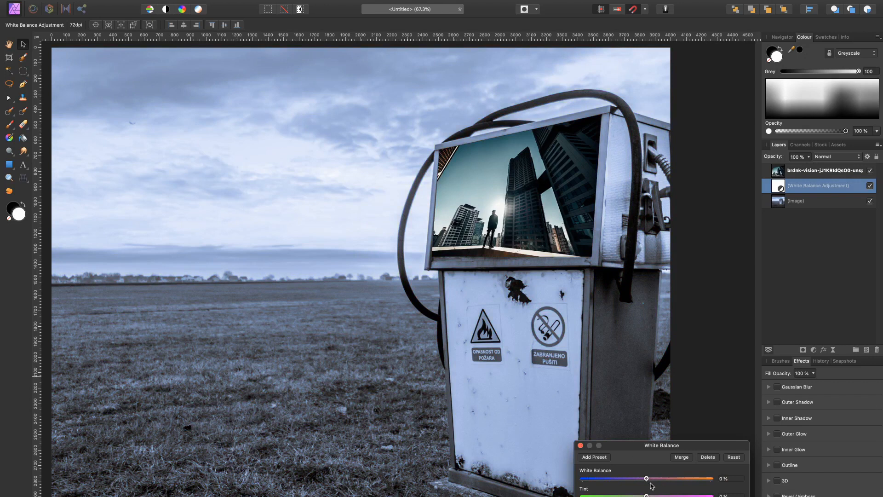
left_click_drag(646, 479, 696, 496)
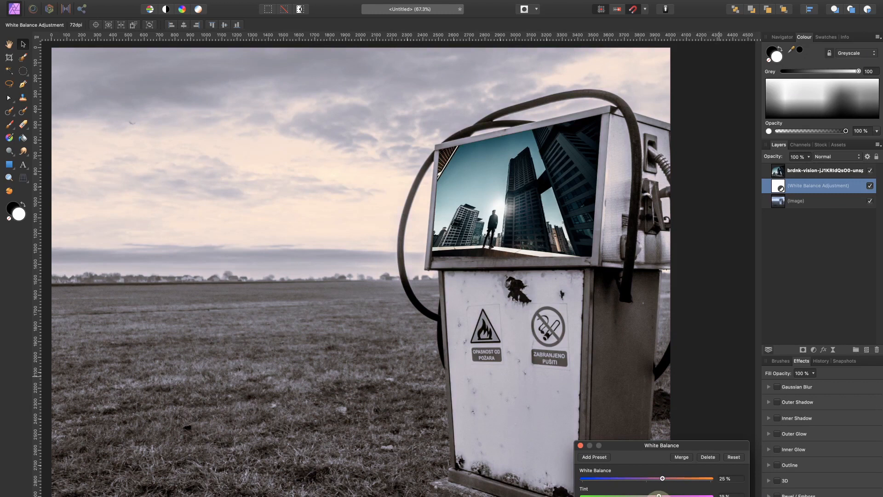
left_click(580, 445)
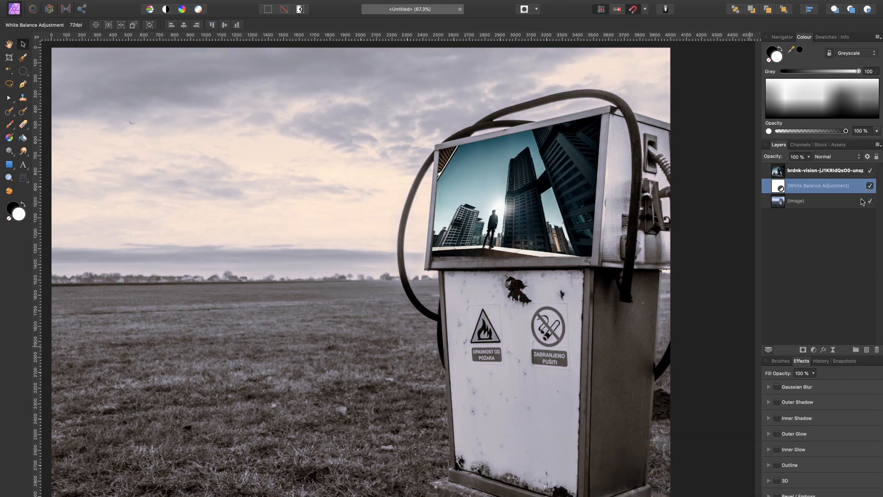
left_click(870, 186)
left_click(870, 186)
Step: Rename the fuel pump image layer as "background" and the skyscraper photo layer as "building"
left_click(798, 203)
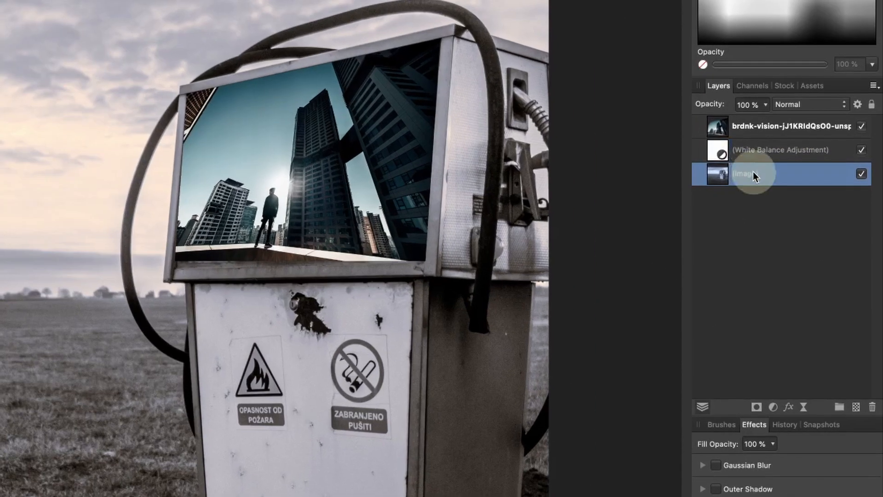
double_click(799, 201)
type("background")
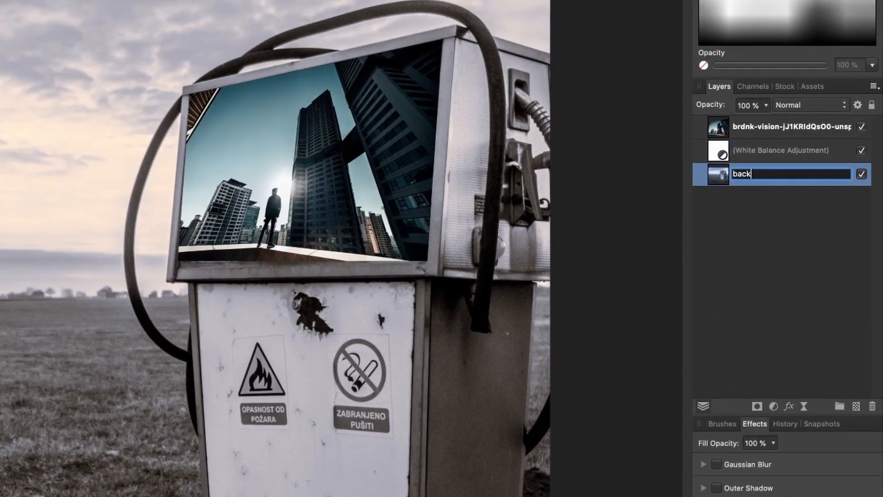
key("Return")
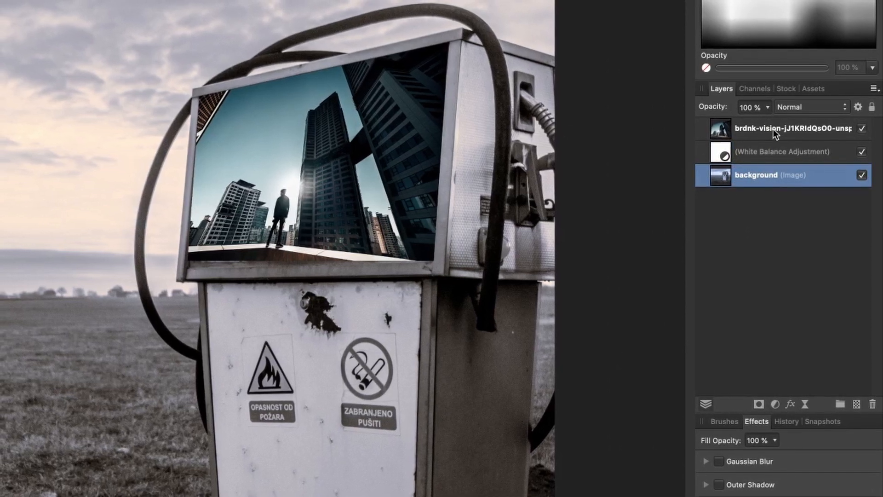
double_click(774, 131)
type("building")
key("Return")
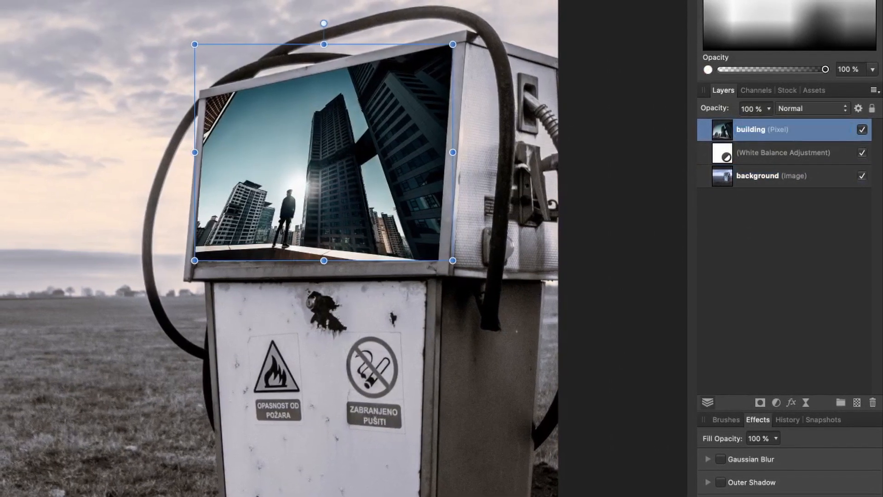
Step: Move the White Balance adjustment above the building layer and toggle its visibility to compare the effect on both photos
left_click(735, 156)
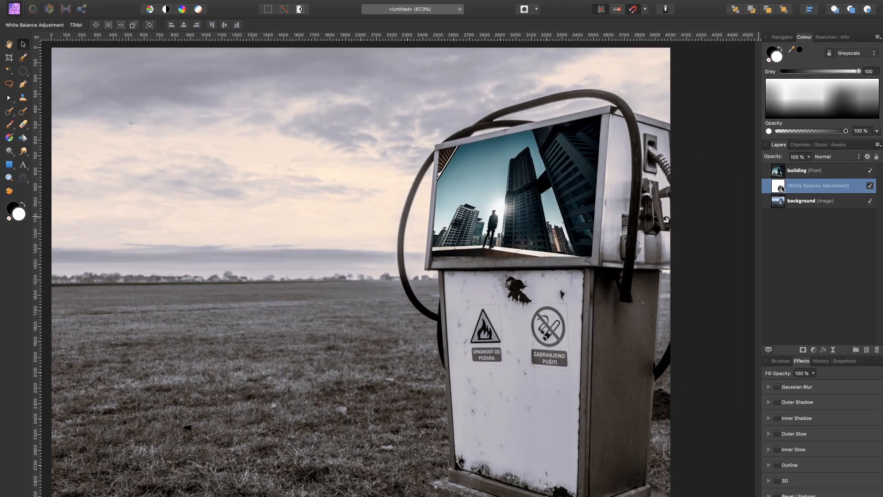
left_click(798, 206)
left_click(780, 188)
left_click_drag(781, 189, 773, 169)
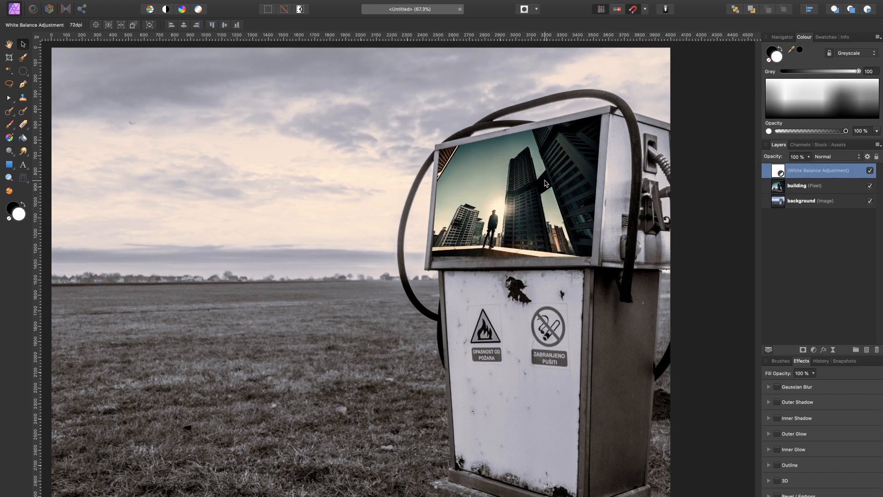
left_click(870, 171)
left_click(871, 172)
left_click(870, 171)
left_click(869, 171)
left_click(870, 171)
left_click(870, 171)
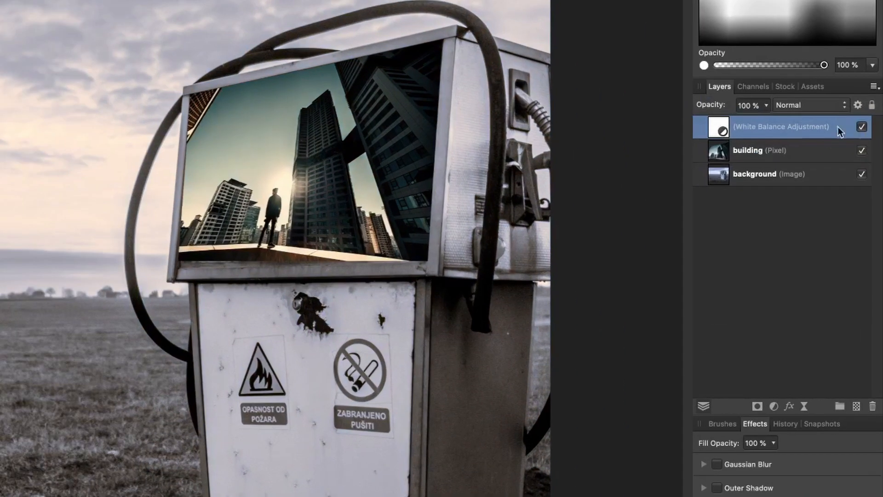
Step: Nest the White Balance adjustment inside the building layer to compare its effect, and return it to the top of the layer stack
left_click_drag(715, 138, 748, 162)
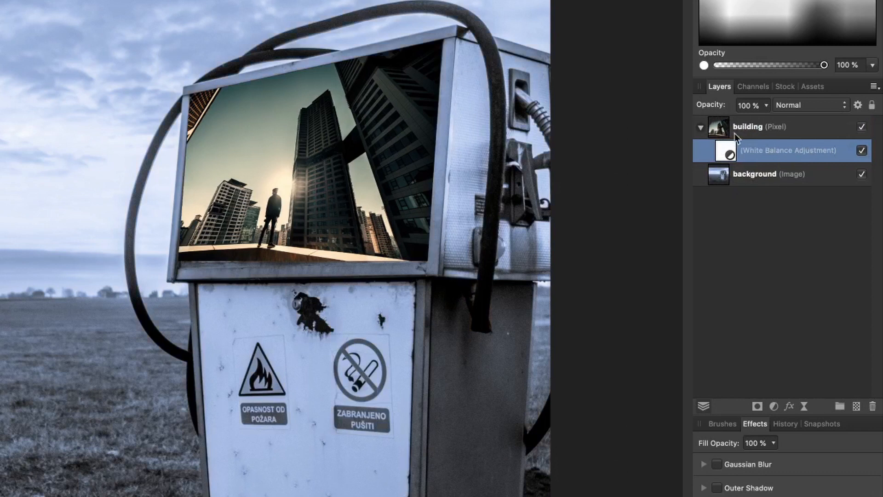
left_click(862, 151)
left_click(862, 150)
left_click(861, 151)
left_click(861, 151)
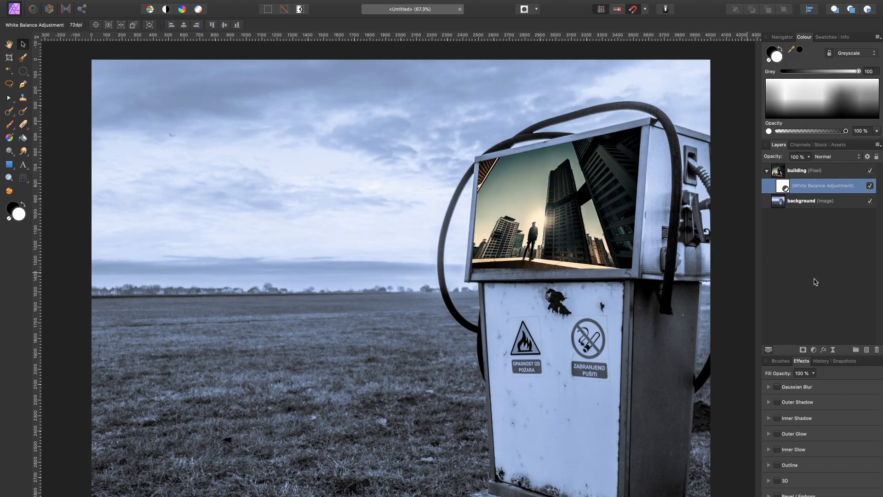
left_click_drag(781, 185, 770, 167)
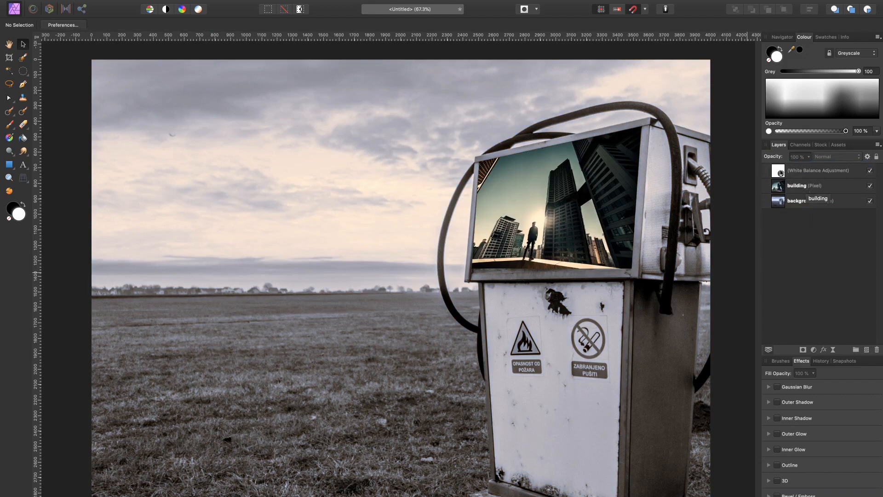
Step: Group the building and background layers beneath the White Balance adjustment
left_click(801, 185)
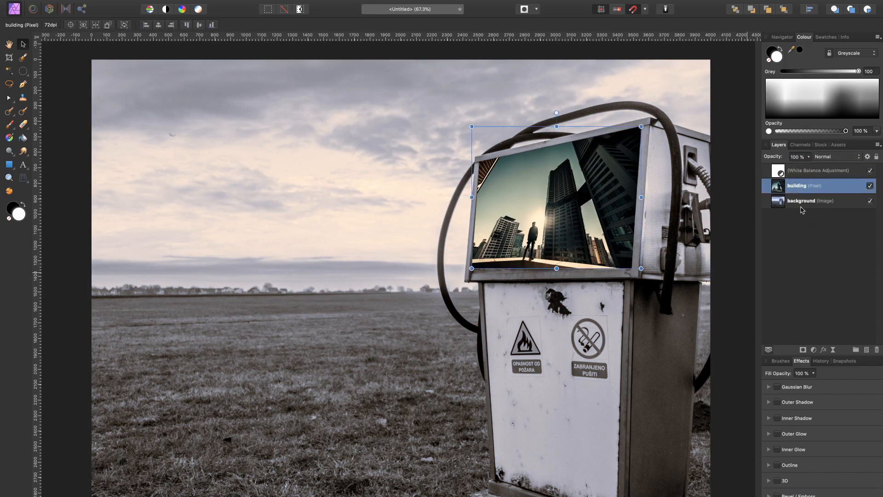
left_click(839, 204)
left_click(838, 186, "shift")
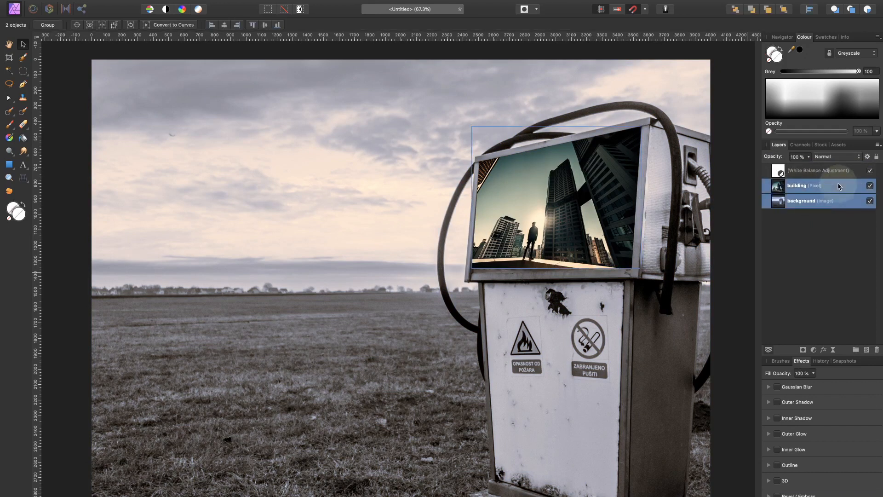
left_click(852, 221)
left_click(844, 186)
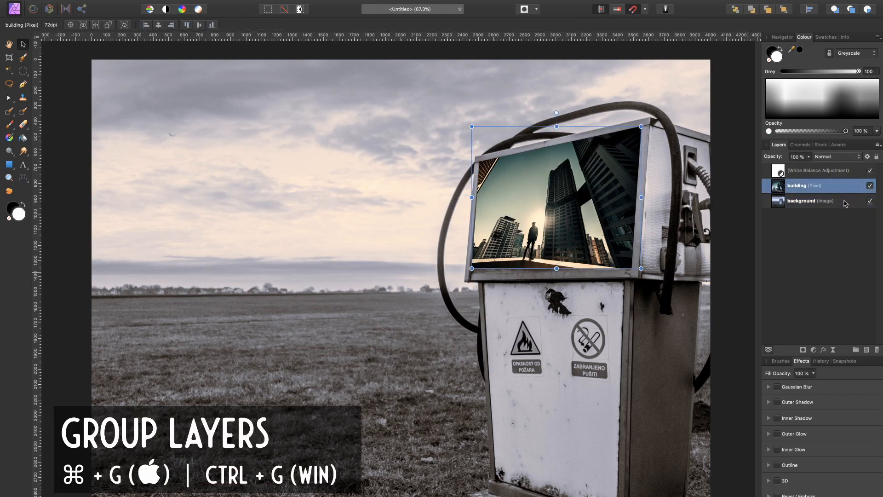
left_click(844, 204, "shift")
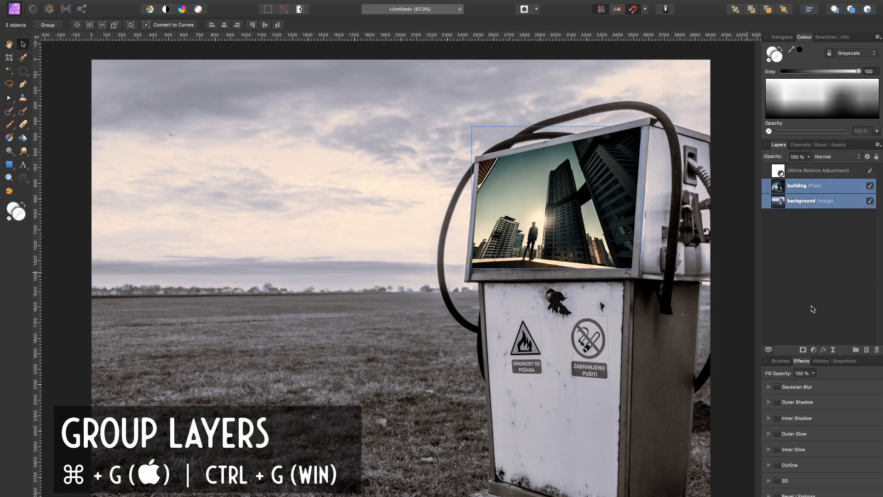
key("super+g")
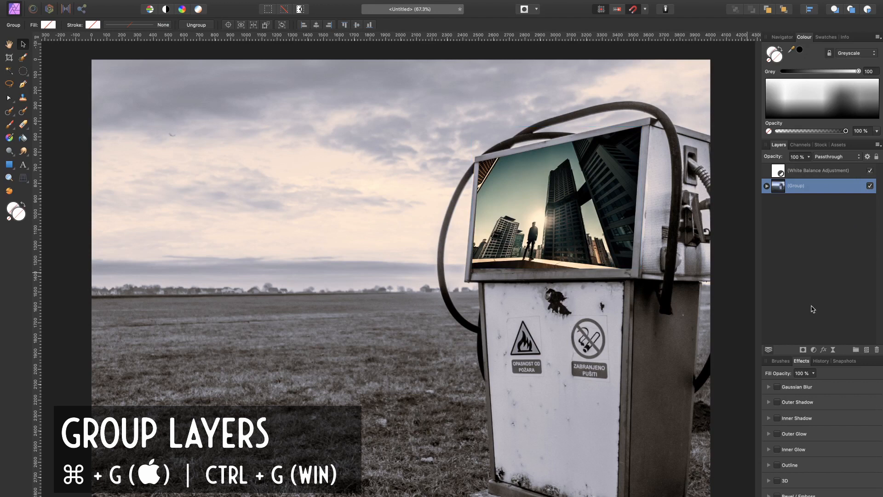
Step: Expand the group, move the White Balance adjustment into it above the building layer, and toggle its visibility to compare
left_click(766, 186)
left_click_drag(778, 171, 799, 187)
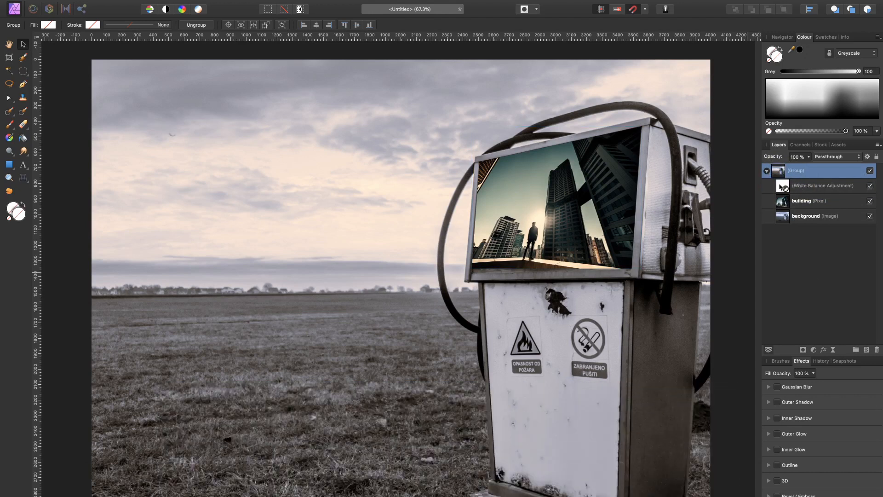
left_click(870, 185)
left_click(870, 184)
Step: Move the background layer out of the group to the bottom of the stack, toggle layer visibility to compare, and select the group
left_click_drag(784, 220, 764, 237)
left_click_drag(804, 178, 766, 235)
left_click(869, 216)
left_click(870, 216)
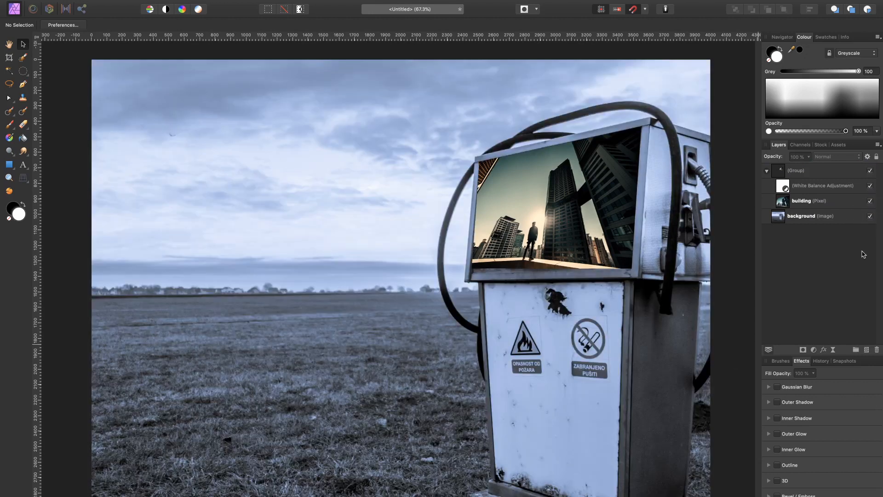
left_click(870, 185)
left_click(795, 171)
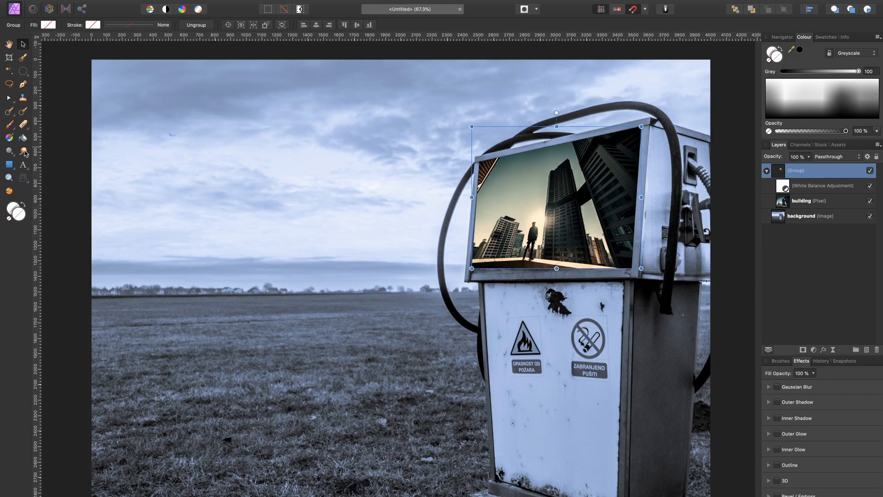
Step: Draw a double-headed arrow about 1550 by 650 px in the sky beside the fuel pump with the Arrow Tool
left_click(9, 164)
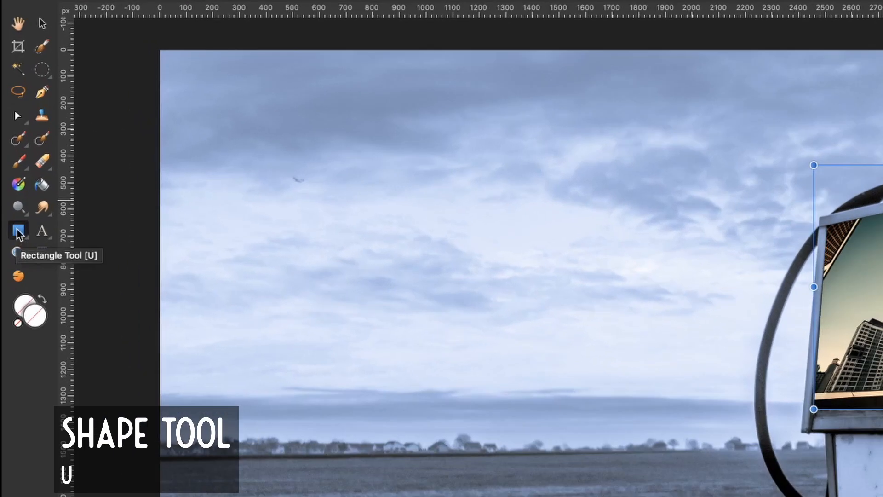
left_click_drag(19, 232, 91, 374)
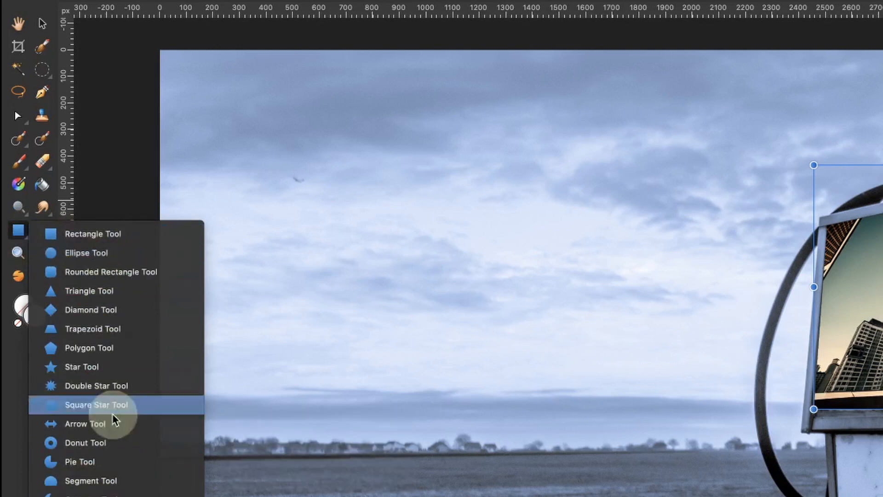
left_click(19, 228)
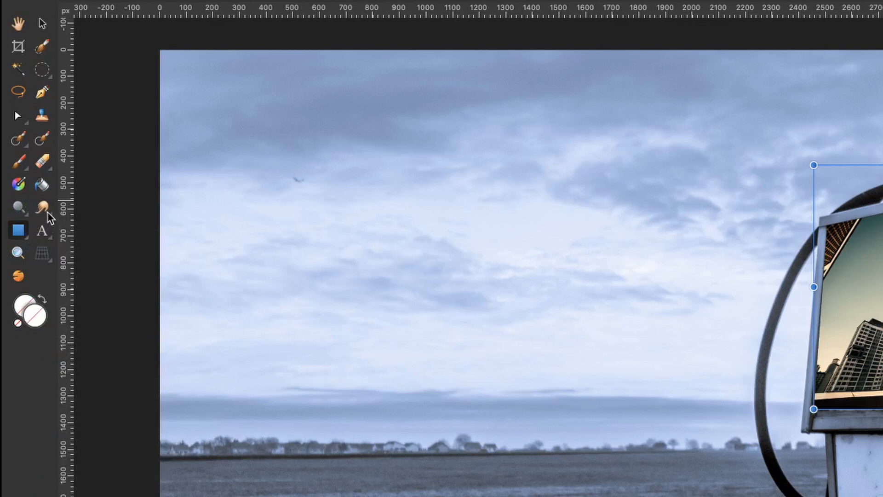
mouse_move(42, 209)
left_mouse_down()
mouse_move(91, 213)
mouse_move(92, 265)
mouse_move(91, 218)
mouse_move(42, 206)
left_mouse_up()
mouse_move(47, 168)
left_mouse_down()
mouse_move(88, 203)
mouse_move(92, 186)
mouse_move(21, 169)
mouse_move(48, 162)
mouse_move(20, 169)
left_mouse_up()
mouse_move(18, 232)
left_mouse_down()
mouse_move(95, 346)
mouse_move(112, 396)
mouse_move(107, 423)
left_mouse_up()
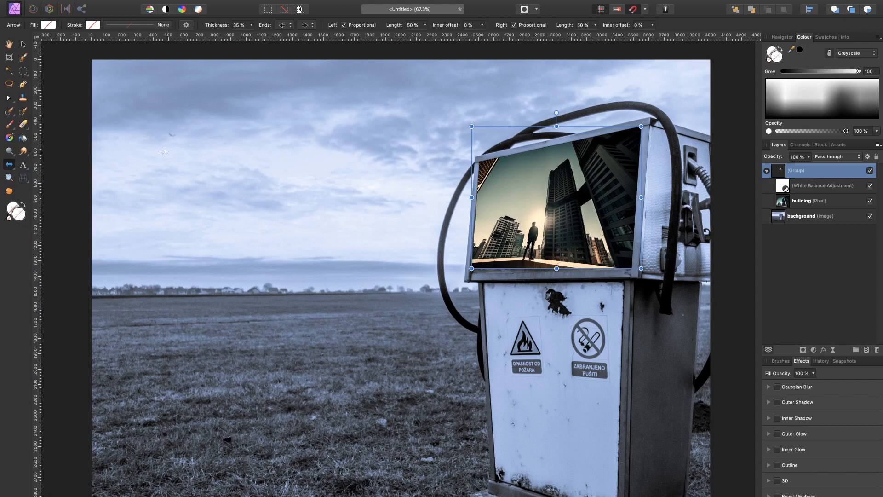
left_click_drag(161, 147, 401, 247)
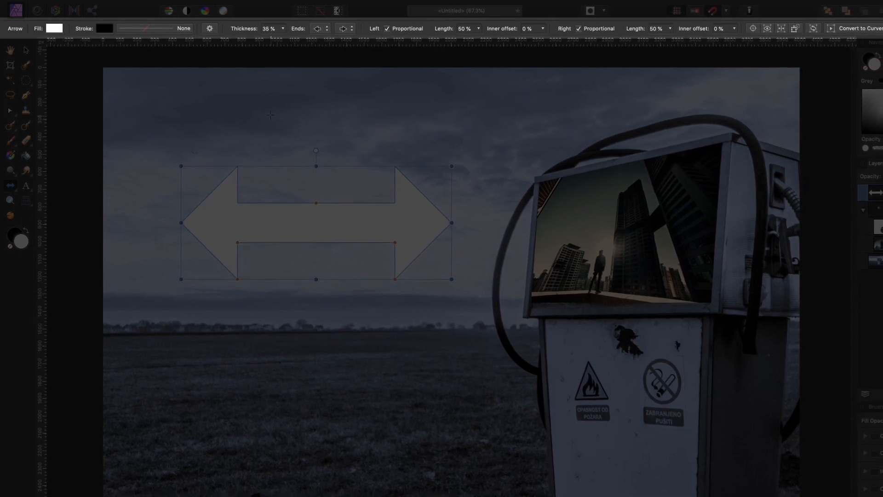
Step: Compare the tool options of the Selection Brush and the Pen Tool with those of the Arrow Tool
left_click(28, 63)
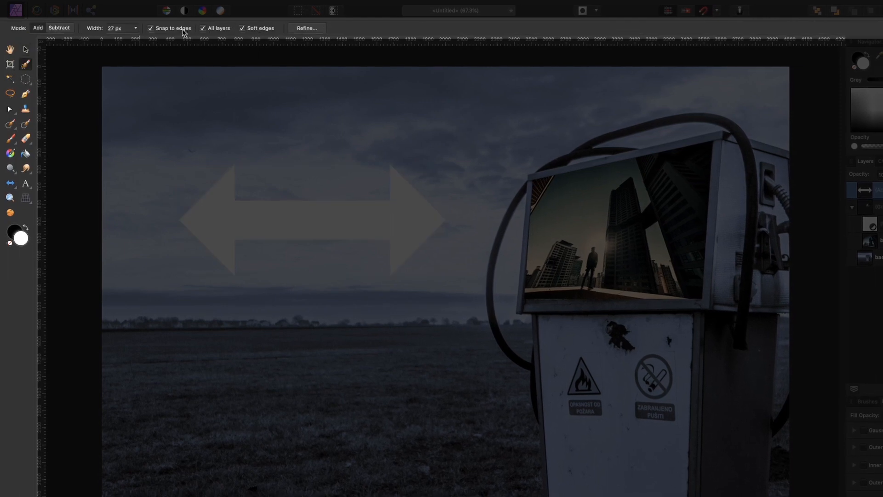
left_click(29, 96)
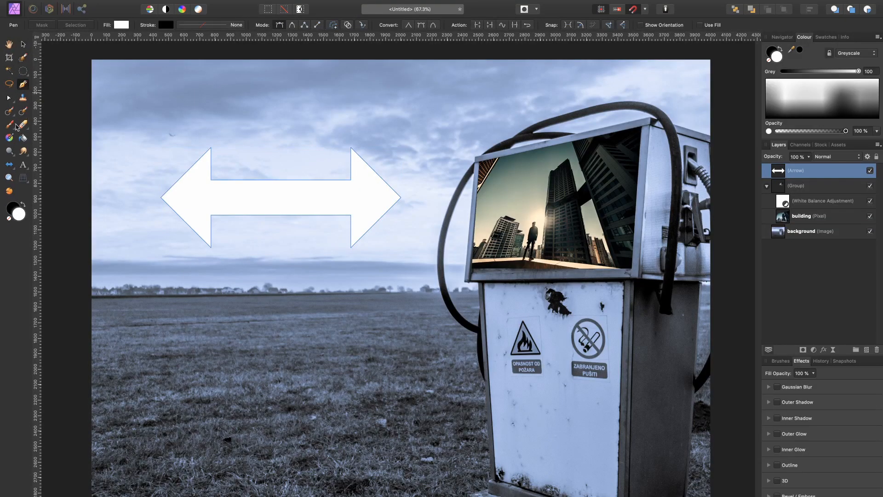
left_click(15, 163)
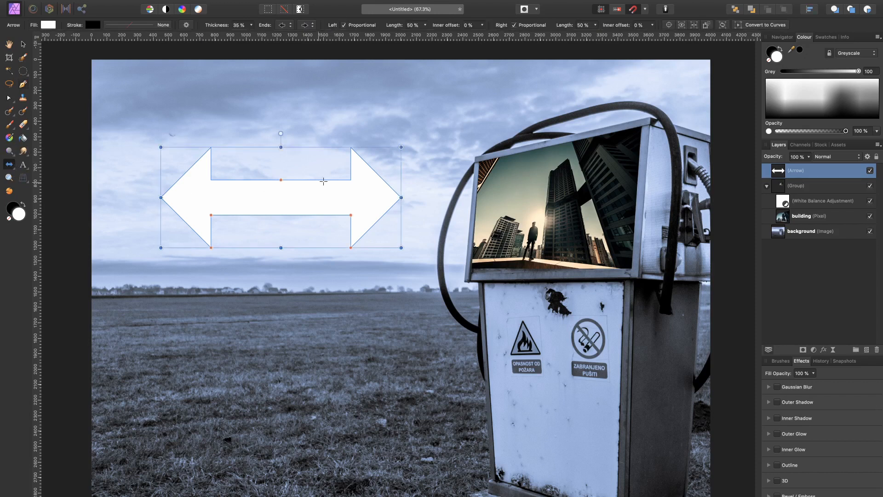
Step: Set the arrow's left end to None, and its right head's length to 78% and inner offset to 37%
left_click(285, 25)
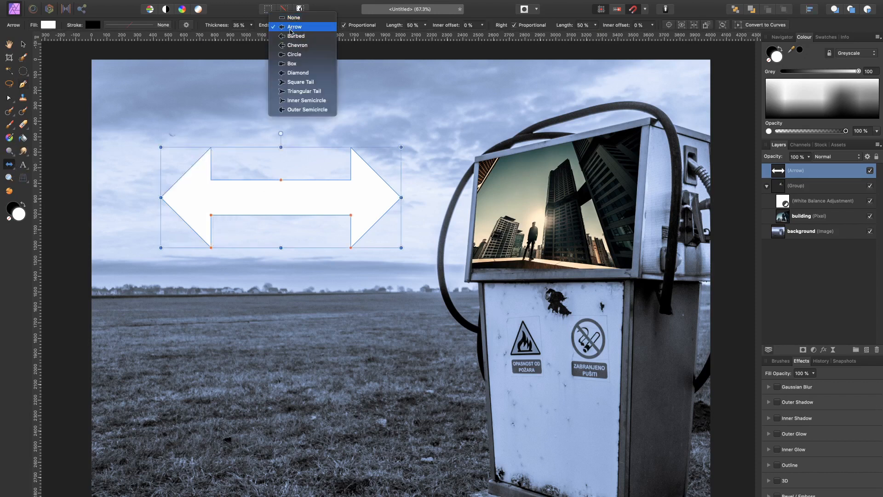
left_click(292, 17)
left_click(305, 25)
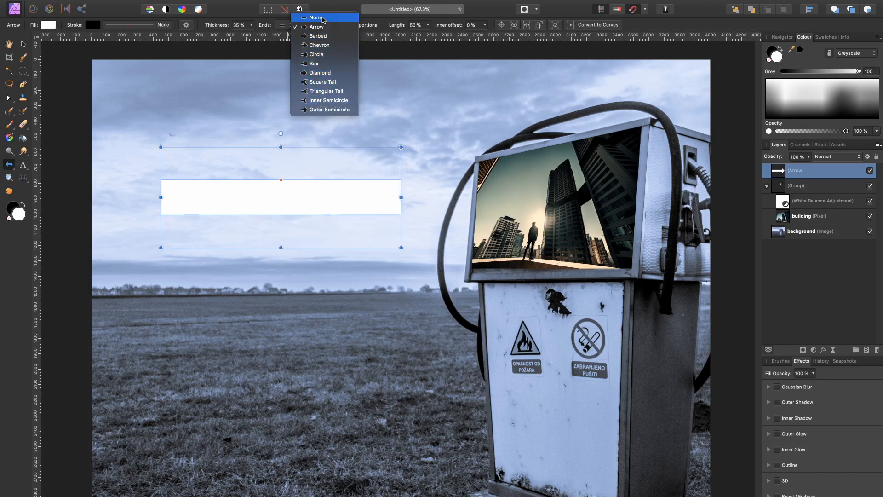
left_click(321, 44)
left_click_drag(395, 26, 449, 36)
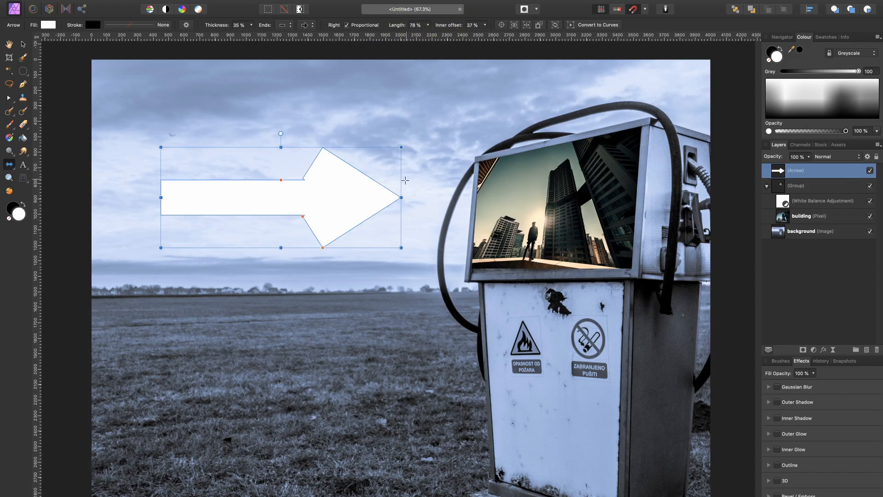
Step: Resize the arrow to about 1400 by 790 px from its upper-left corner, and undo a trial rotation
left_click(23, 45)
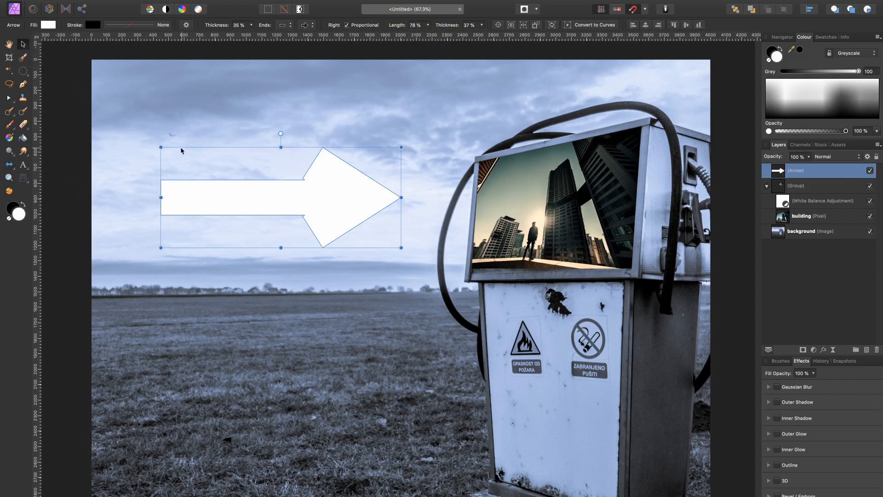
left_click_drag(160, 147, 183, 126)
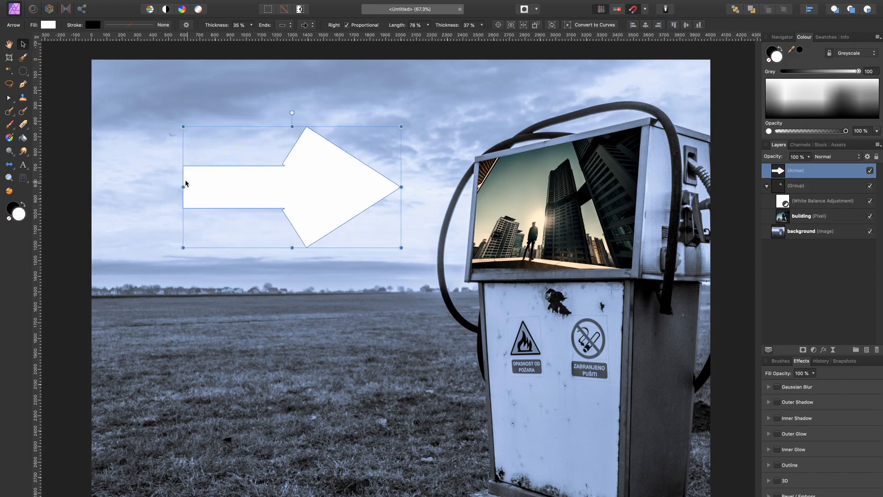
left_click_drag(292, 113, 330, 241)
key("super+z")
key("t")
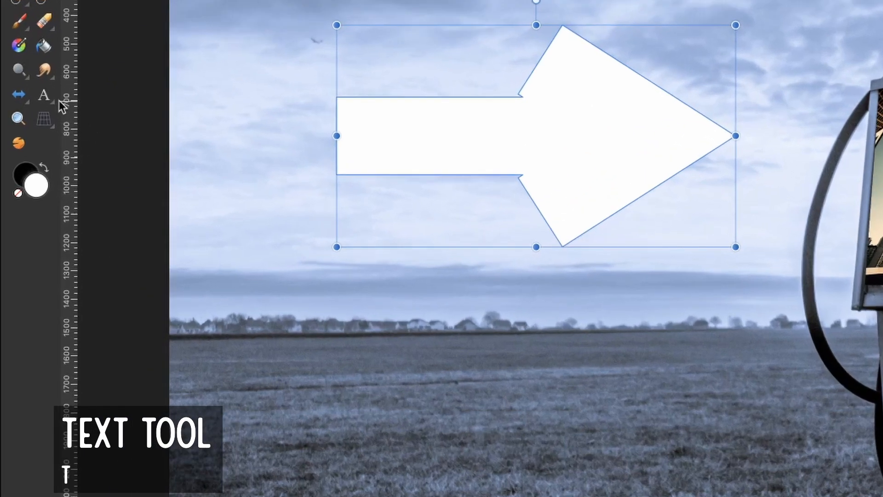
Step: Add artistic text reading "Hello I am" plus the first name at about 523.5 pt, and move it down over the field
left_click(44, 96)
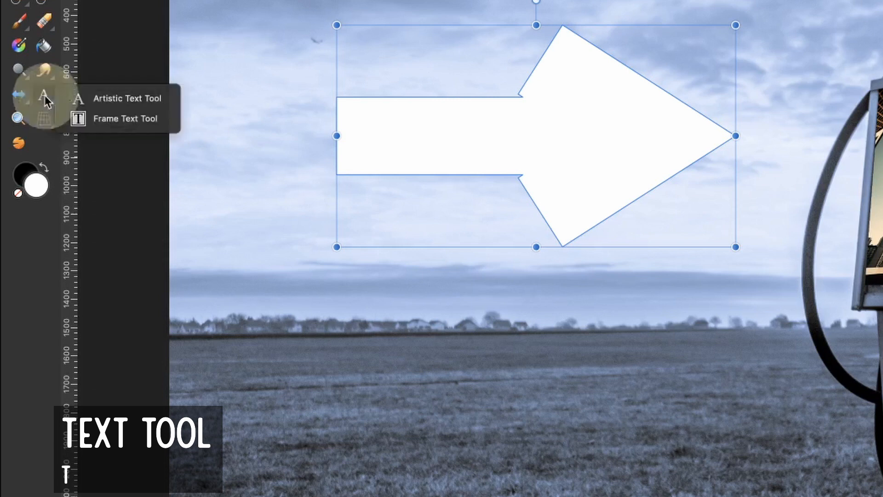
left_click(109, 98)
left_click_drag(230, 294, 338, 405)
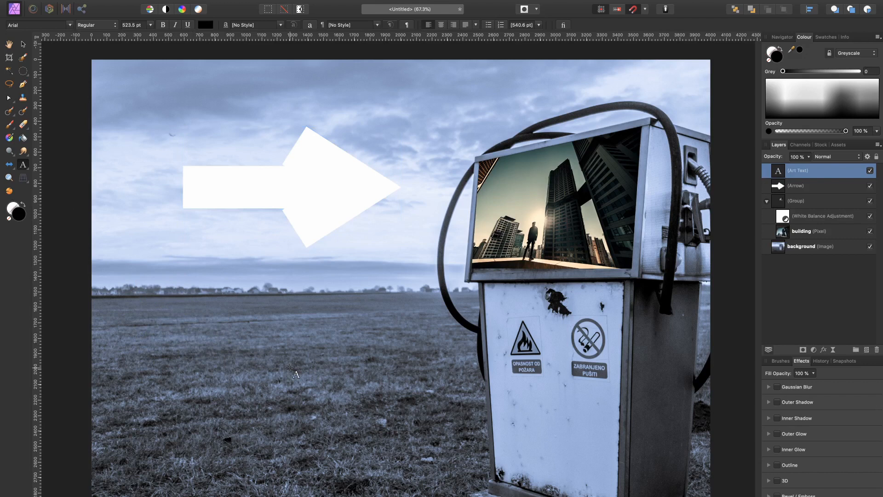
type("Hello")
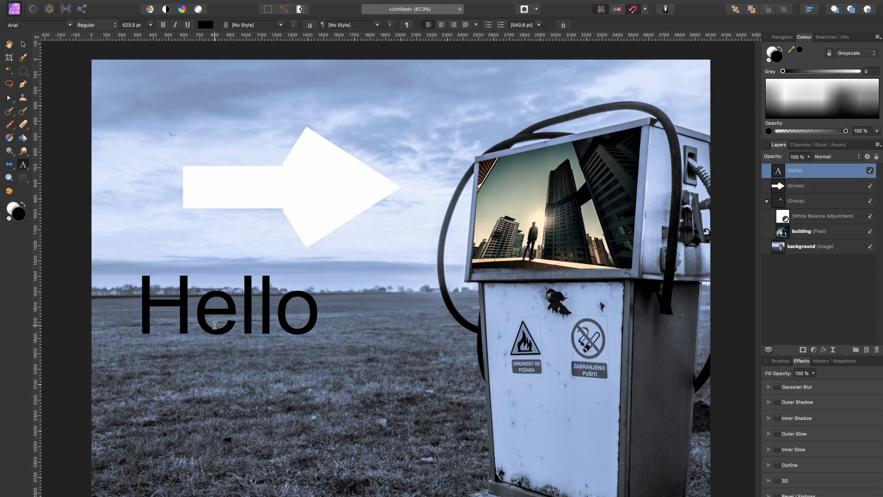
type(" I")
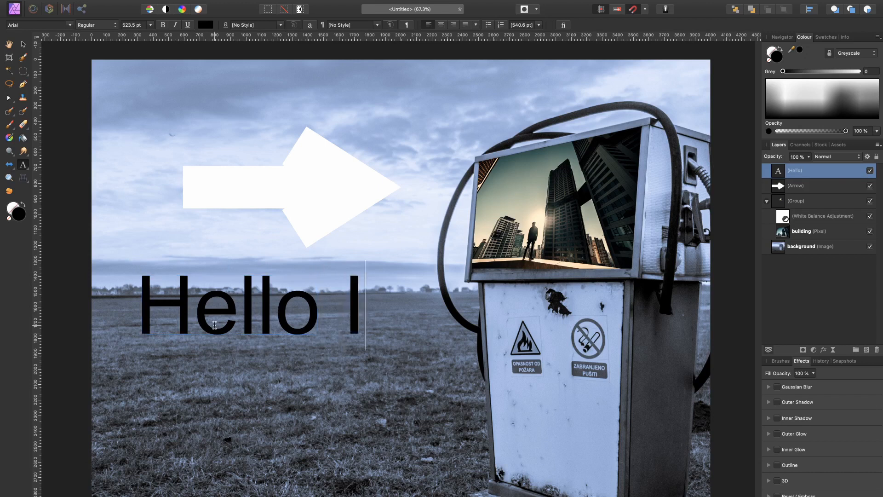
type(" am Rens")
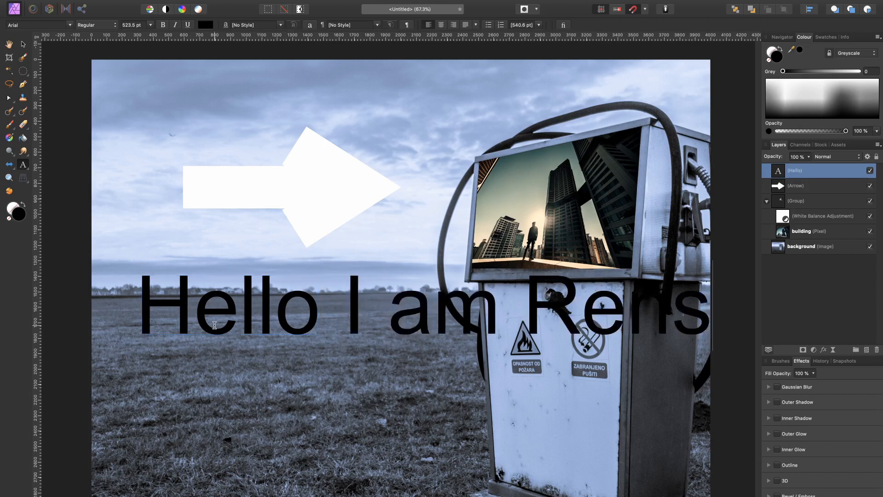
key("Escape")
key("v")
left_click_drag(451, 314, 416, 405)
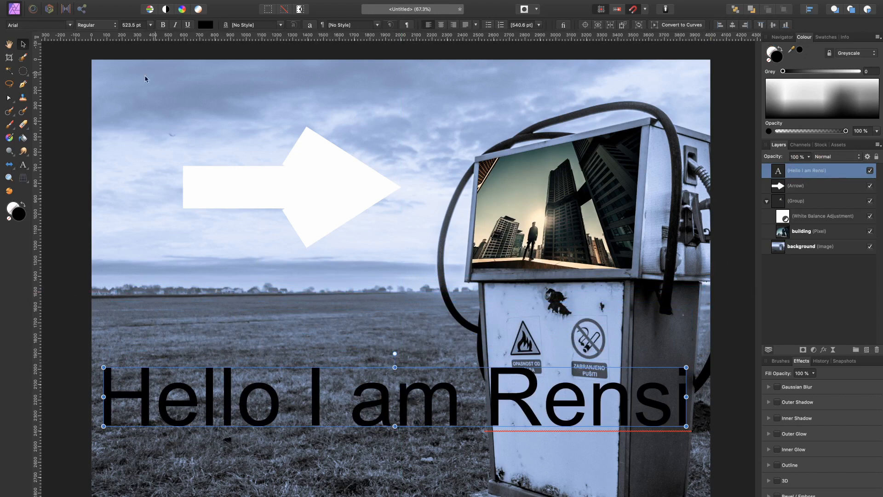
Step: Recolour the whole greeting text from black to teal using a hue of 171
left_click(22, 164)
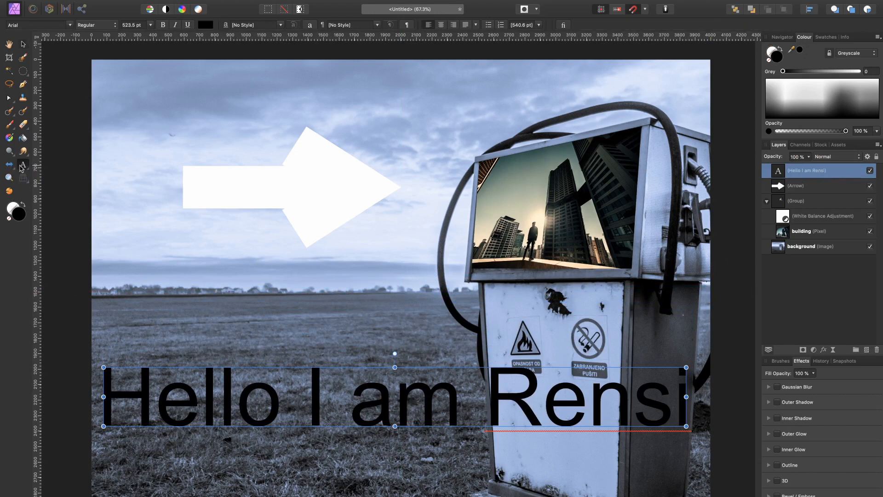
left_click(205, 25)
left_click_drag(251, 115, 265, 112)
double_click(547, 390)
triple_click(546, 390)
left_click(203, 24)
left_click_drag(247, 114, 282, 95)
left_click(252, 60)
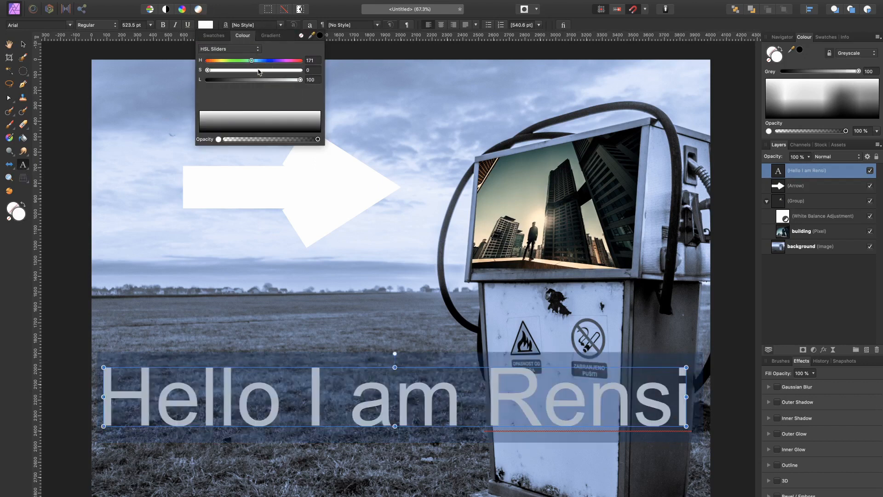
left_click(259, 70)
left_click(256, 79)
left_click(338, 14)
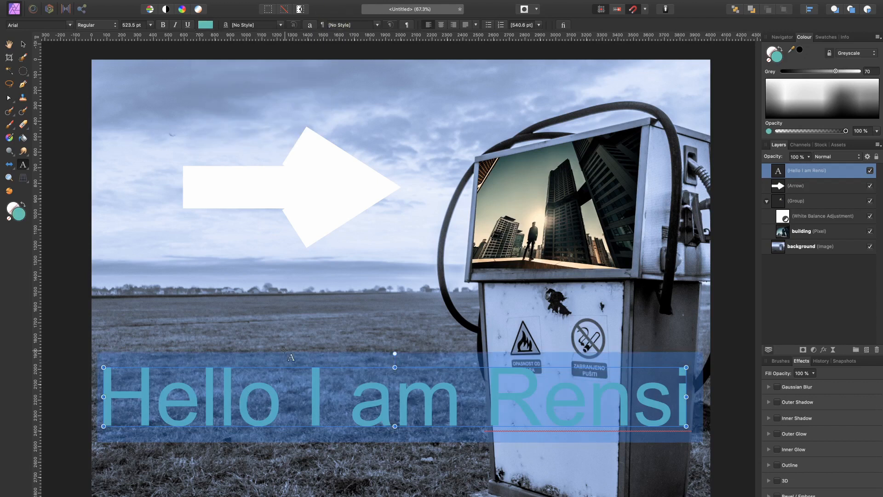
left_click(832, 282)
Step: Shrink the greeting text to about 160 pt and place it inside the white arrow
key("v")
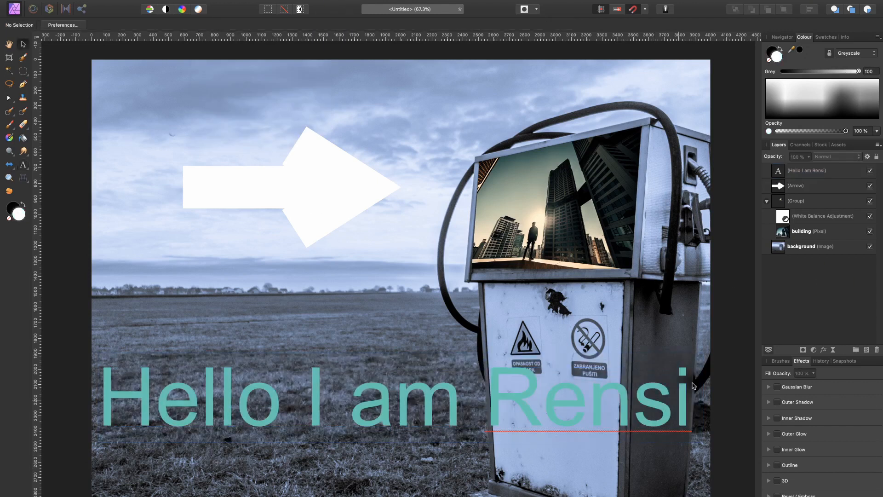
left_click_drag(663, 398, 667, 161)
left_click(686, 185)
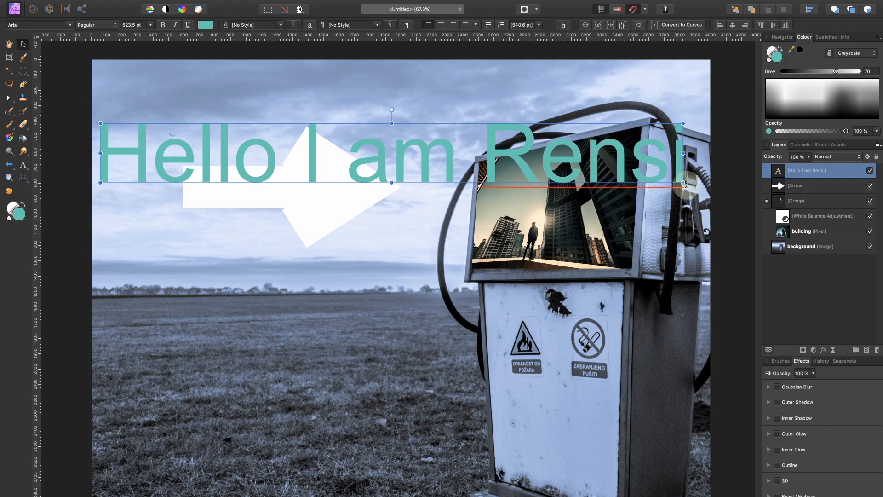
left_click_drag(683, 183, 339, 182)
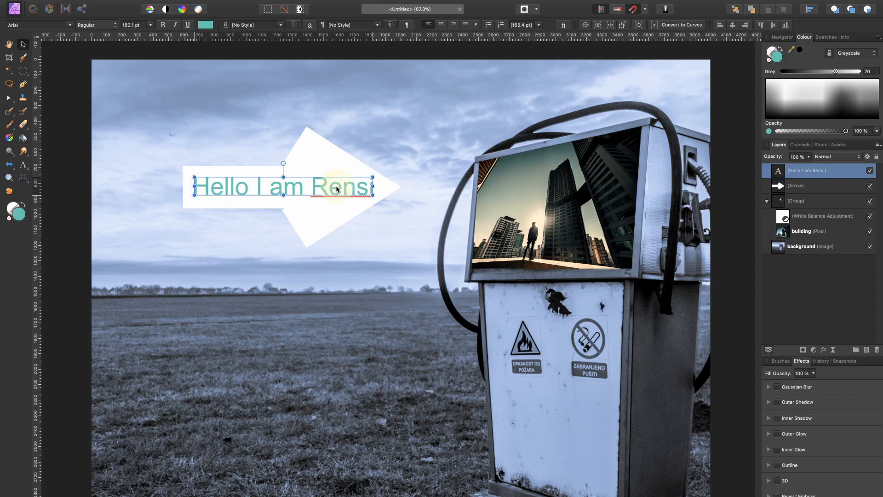
left_click(818, 291)
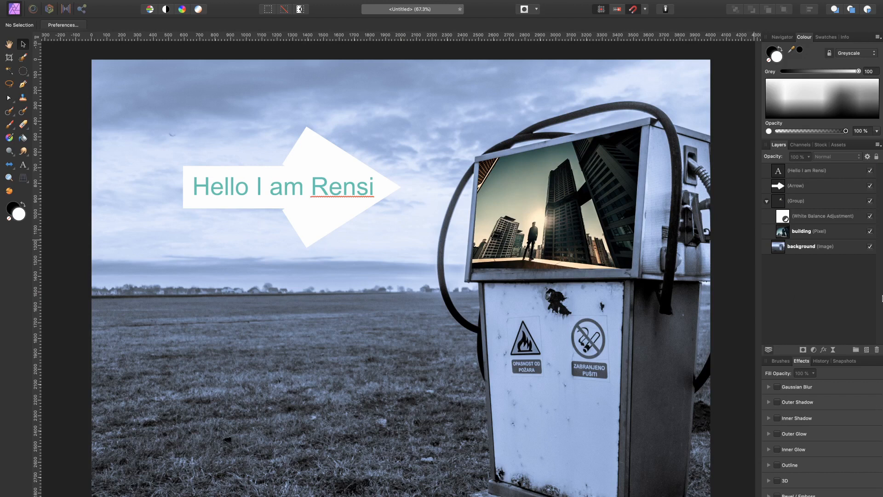
Step: Switch the text and arrow layers off and on to compare what each contributes to the image
left_click(870, 171)
left_click(870, 171)
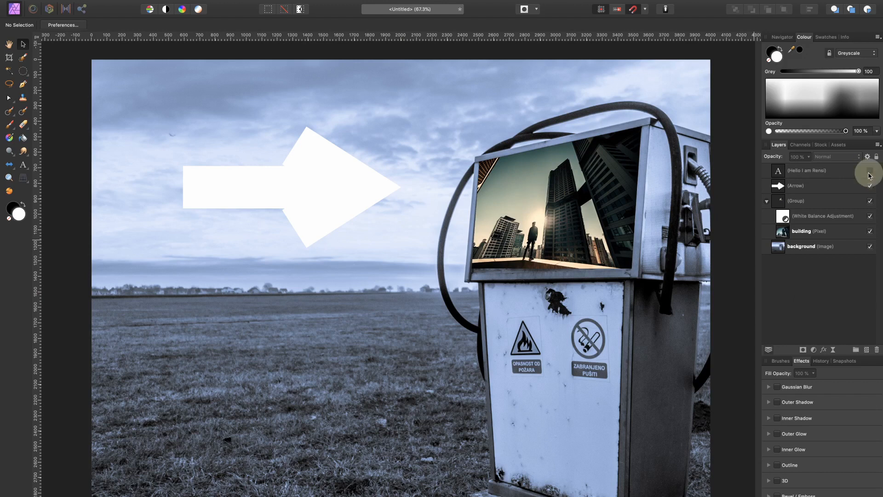
left_click(869, 186)
left_click(870, 186)
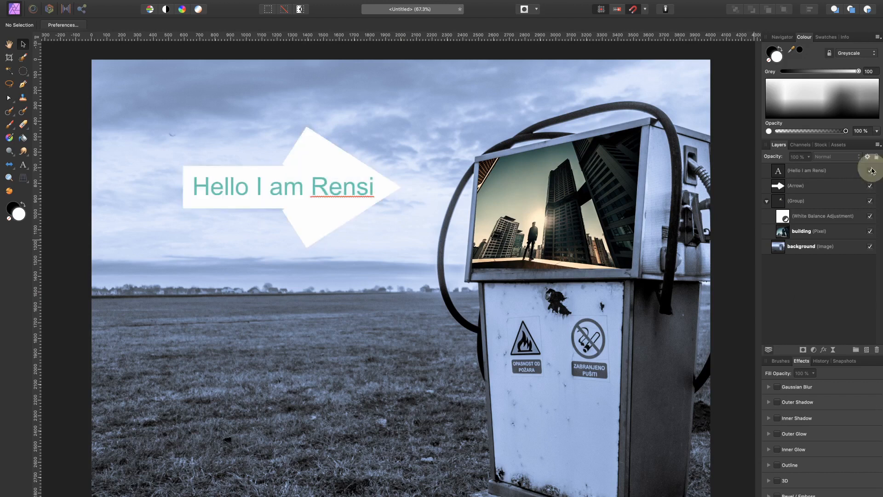
left_click(869, 171)
left_click(870, 171)
left_click(869, 171)
left_click(869, 186)
left_click(869, 186)
left_click(869, 171)
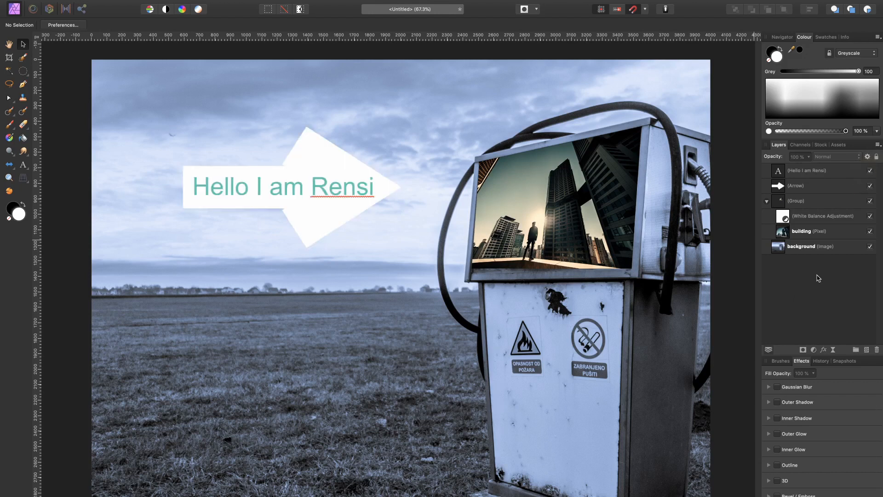
Step: Add a mask to the arrow layer and make that mask the active layer
left_click(808, 189)
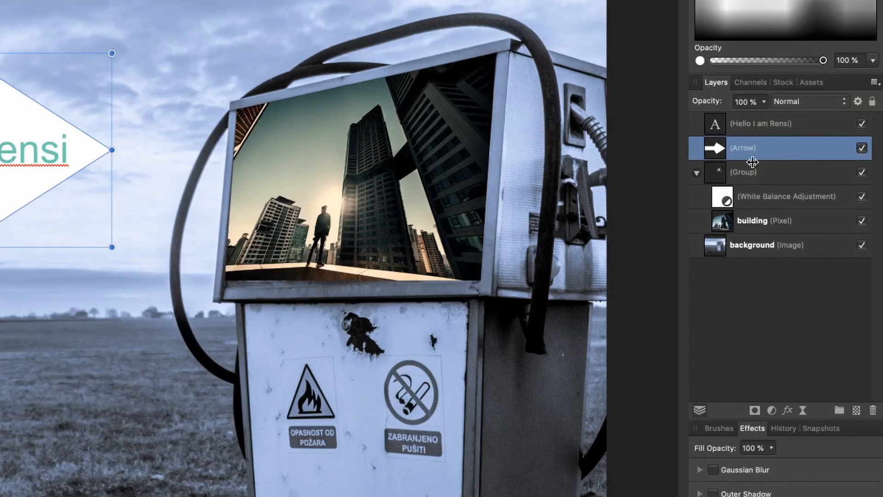
left_click(755, 411)
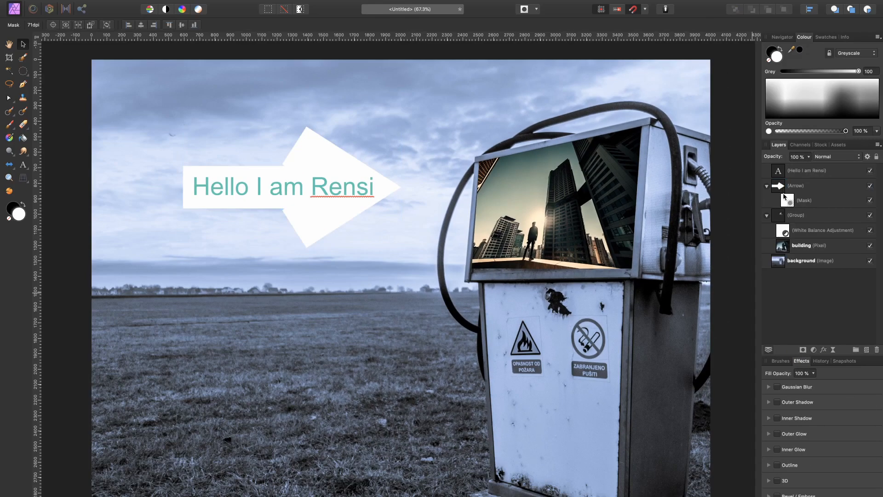
left_click(728, 174)
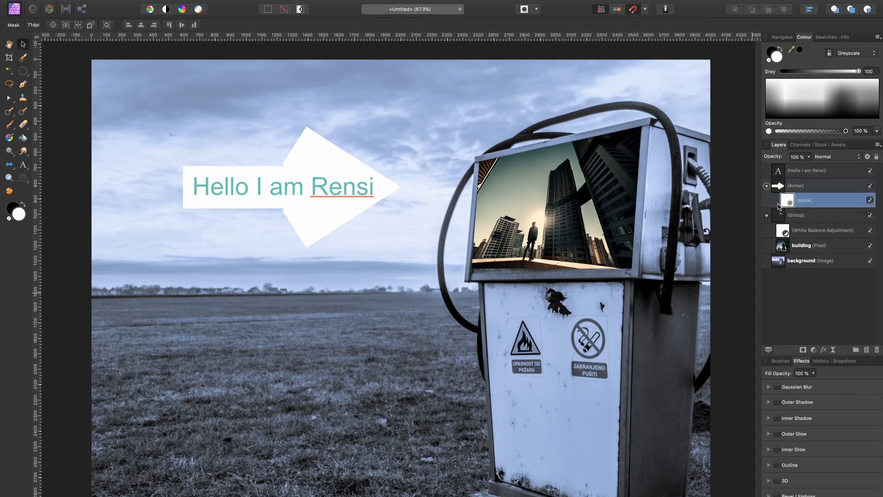
Step: Paint black strokes on the arrow's mask with a 313.1 px brush to hide parts of the arrow, undoing one stroke
left_click(10, 124)
key("x")
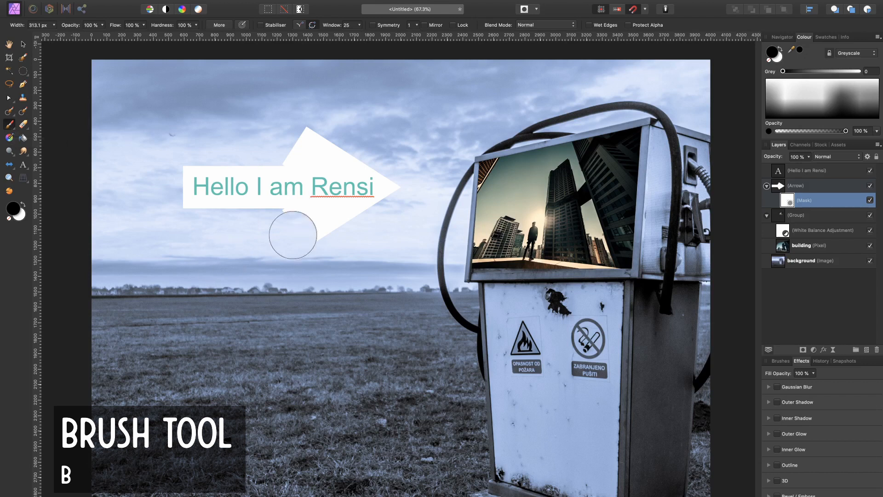
left_click(284, 177)
mouse_move(242, 122)
left_mouse_down()
mouse_move(252, 232)
mouse_move(280, 221)
mouse_move(366, 144)
mouse_move(365, 135)
mouse_move(240, 109)
left_mouse_up()
mouse_move(394, 247)
left_mouse_down()
mouse_move(348, 229)
mouse_move(348, 212)
mouse_move(411, 286)
mouse_move(395, 244)
mouse_move(404, 210)
mouse_move(376, 202)
left_mouse_up()
key("ctrl+z")
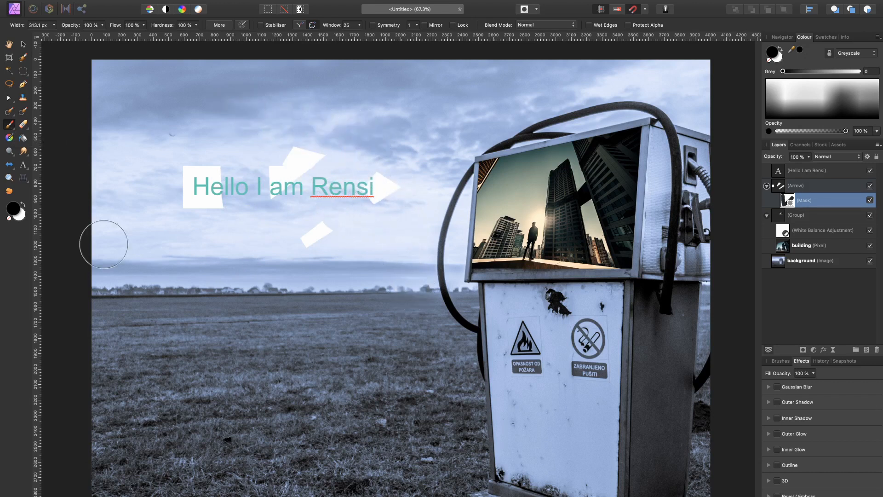
mouse_move(173, 166)
left_mouse_down()
mouse_move(192, 189)
mouse_move(184, 191)
left_mouse_up()
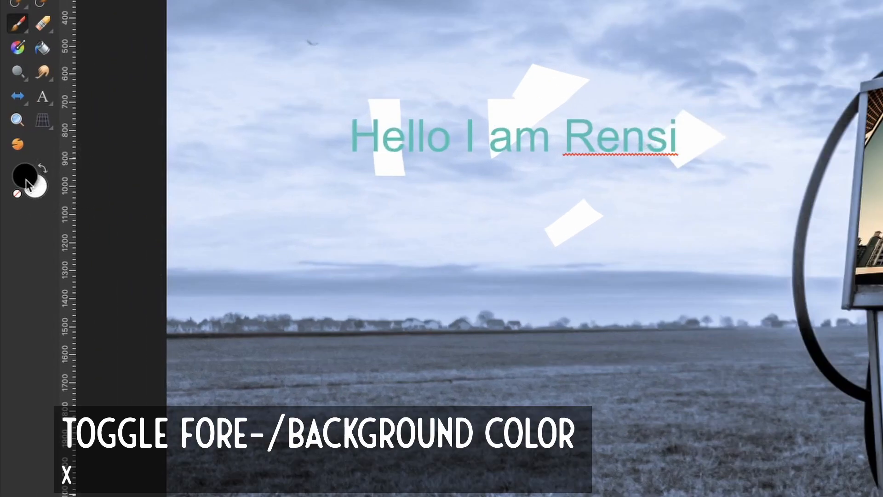
Step: Swap the foreground colour to white and paint on the arrow's mask to restore its hidden parts
left_click(42, 170)
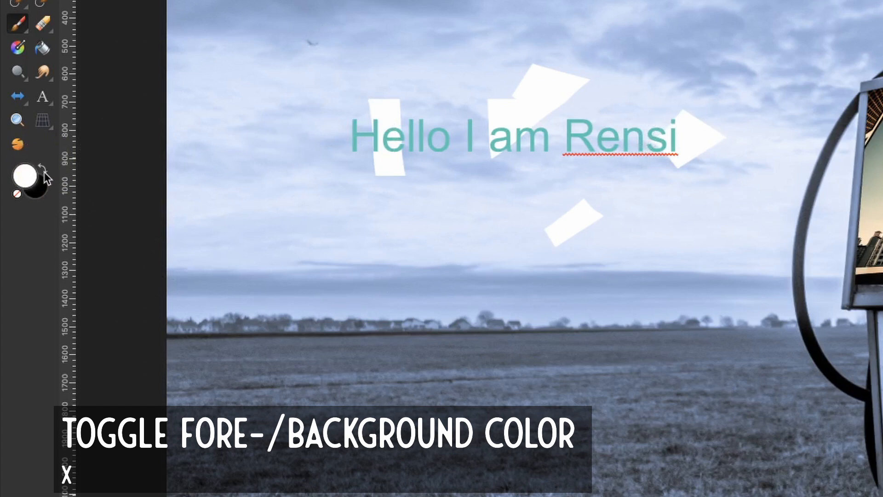
left_click(43, 171)
key("x")
key("x")
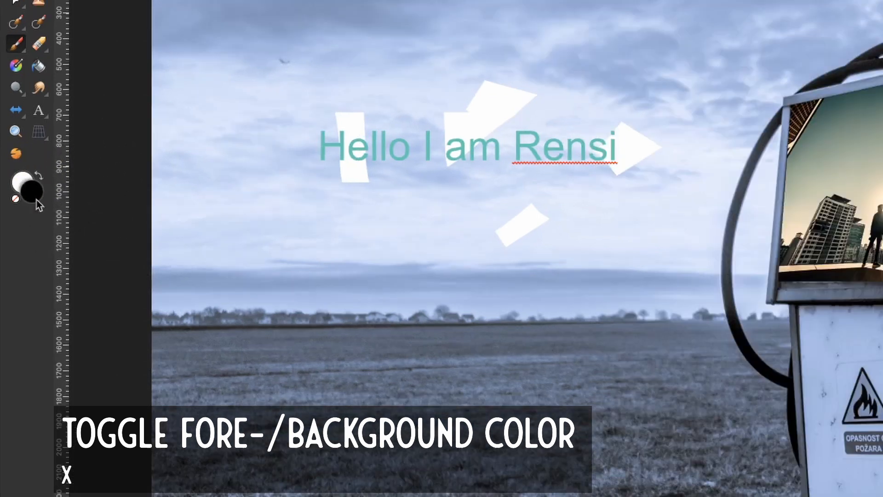
left_click(26, 178)
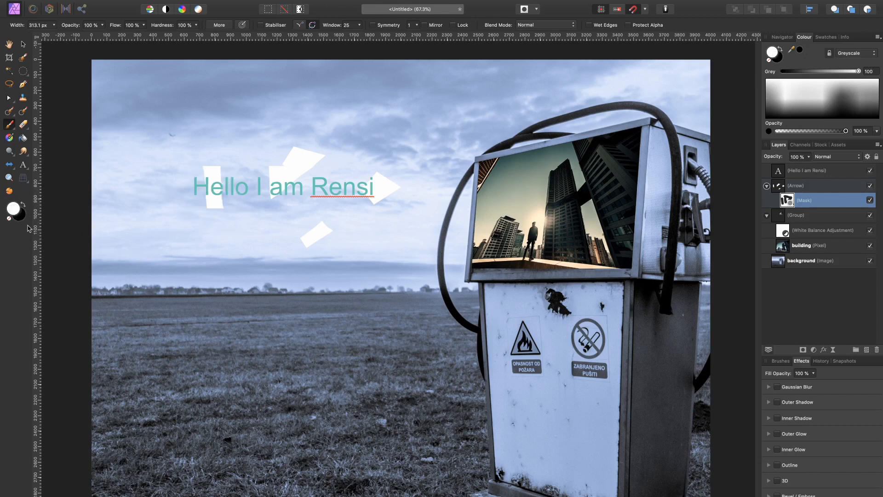
mouse_move(173, 154)
left_mouse_down()
mouse_move(166, 205)
mouse_move(197, 203)
mouse_move(235, 160)
mouse_move(254, 186)
mouse_move(233, 238)
mouse_move(278, 225)
mouse_move(316, 158)
mouse_move(343, 181)
mouse_move(298, 245)
mouse_move(363, 177)
mouse_move(391, 195)
mouse_move(353, 193)
left_mouse_up()
Step: Hide part of the arrow again with black on its mask, then paint it back in with white
key("x")
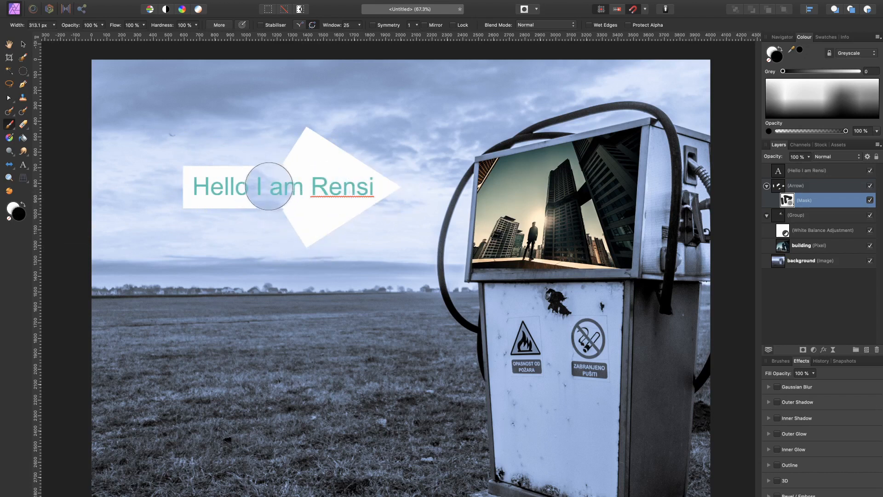
mouse_move(227, 152)
left_mouse_down()
mouse_move(233, 216)
mouse_move(336, 187)
mouse_move(331, 154)
left_mouse_up()
key("x")
mouse_move(196, 115)
left_mouse_down()
mouse_move(290, 186)
mouse_move(338, 163)
mouse_move(352, 229)
left_mouse_up()
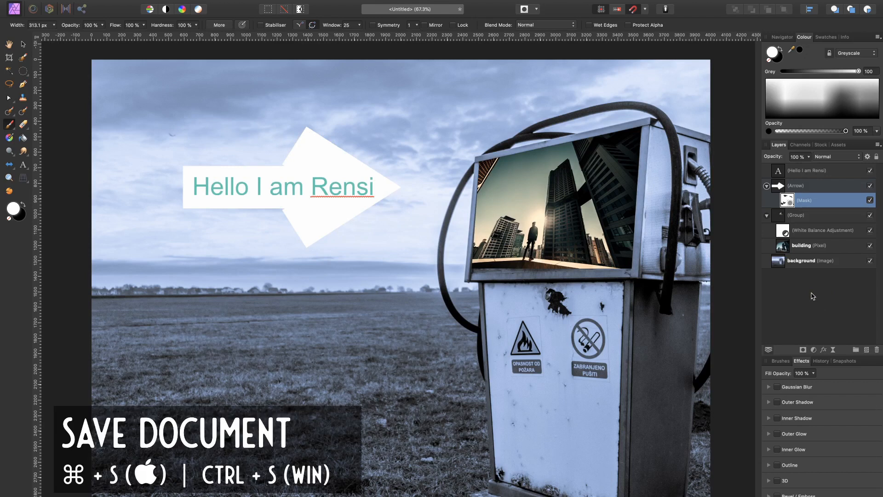
Step: Save the document to the Desktop under the name test
key("super+s")
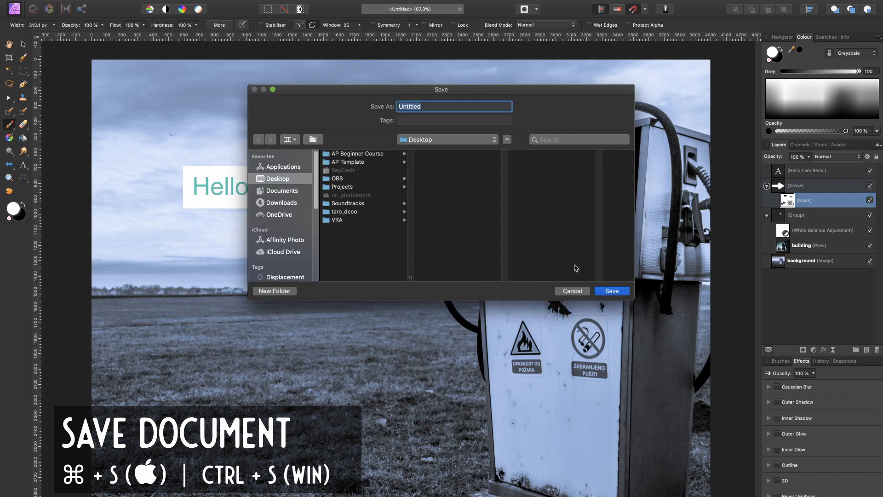
left_click(572, 291)
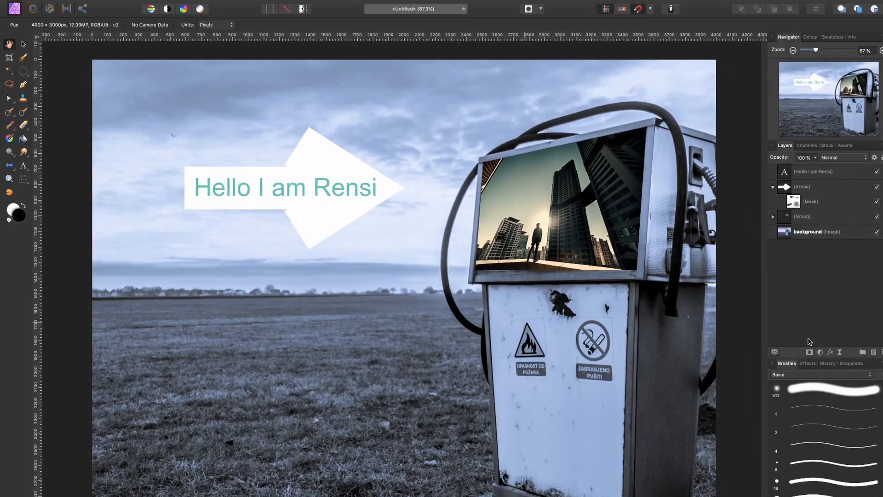
key("super+s")
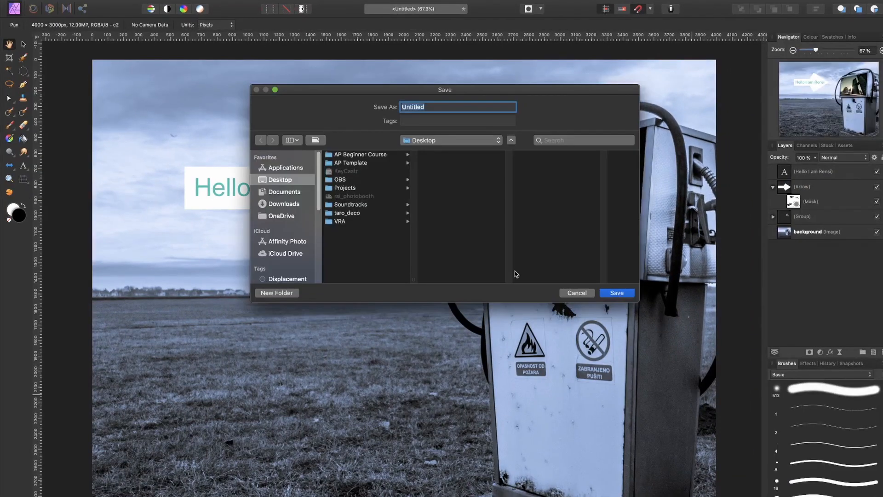
type("test")
left_click(616, 292)
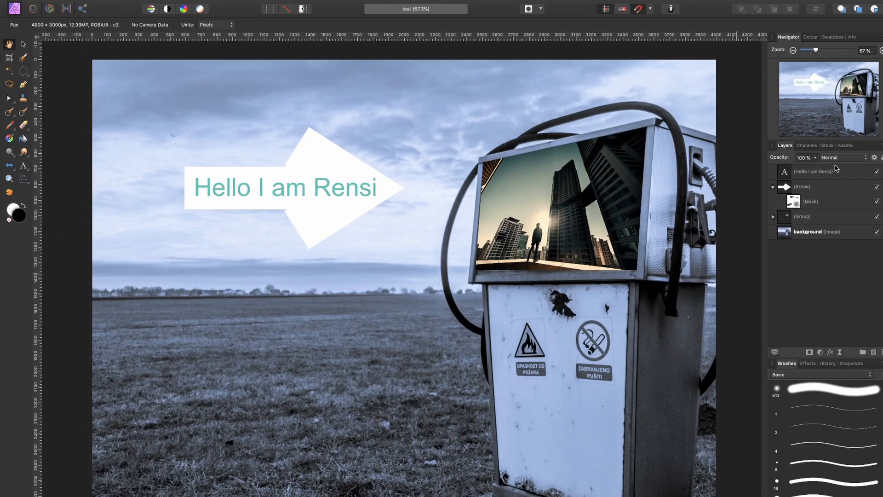
Step: Shift the greeting text slightly to the right within the arrow and save the document again
left_click(832, 172)
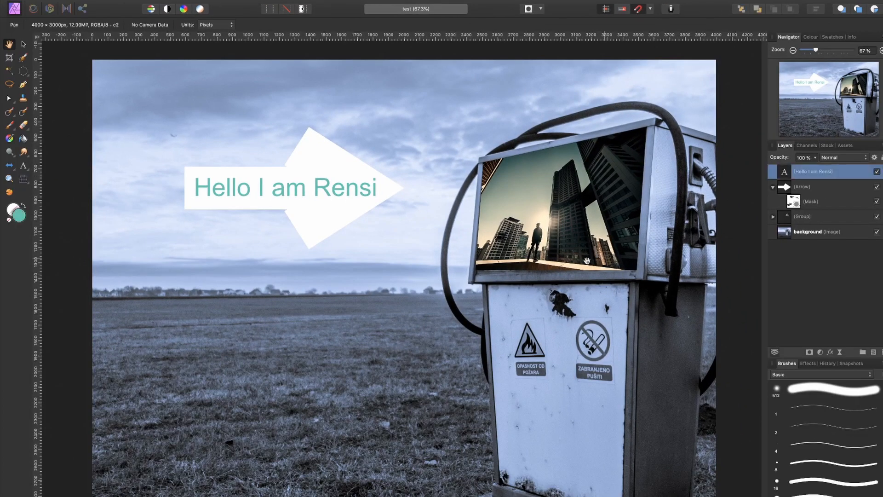
key("v")
left_click_drag(295, 187, 311, 188)
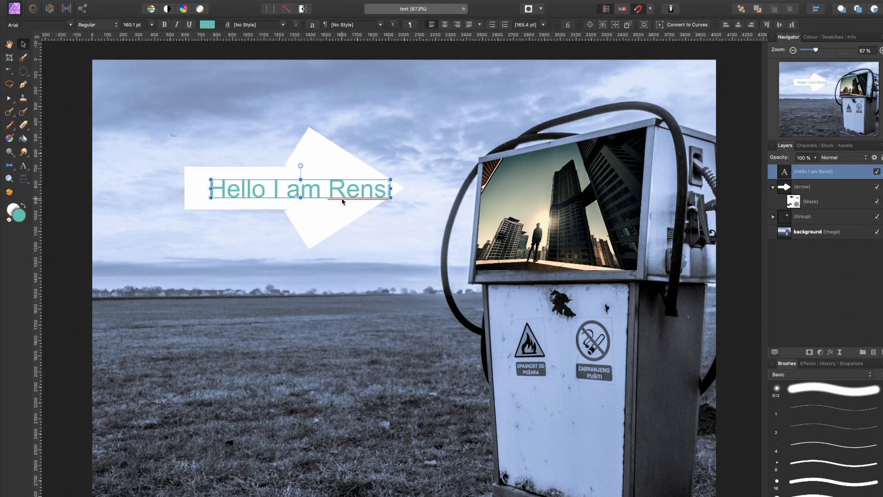
key("super+s")
Step: Move the greeting text back to the left within the arrow
left_click_drag(341, 186, 325, 186)
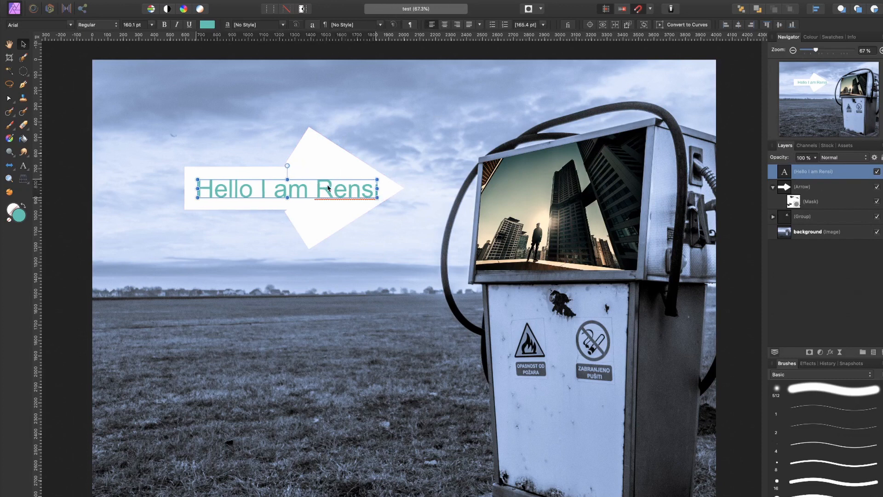